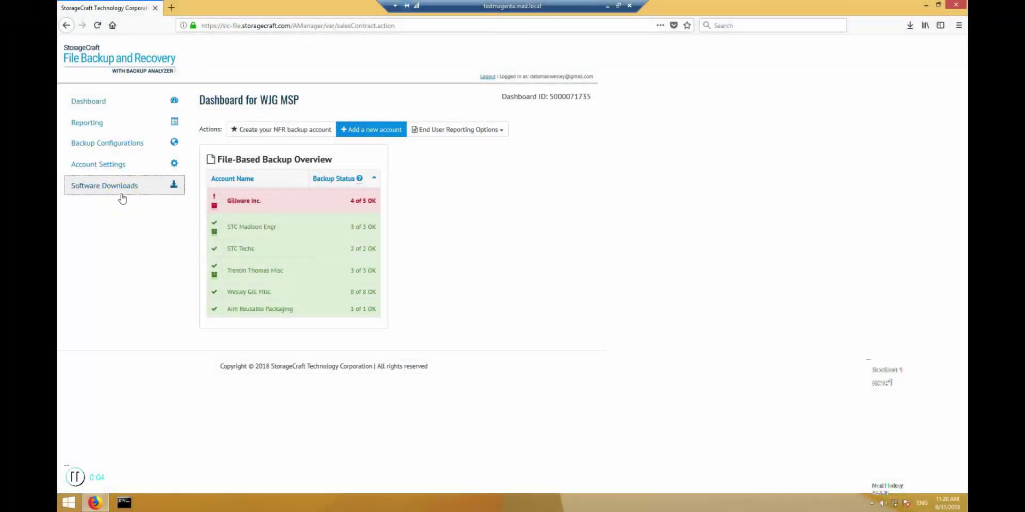
Download the fbrsetup-3.4.0.24527.exe installer, launch it, and minimize the browser.
{"action": "left_click", "coordinate": [119, 189]}
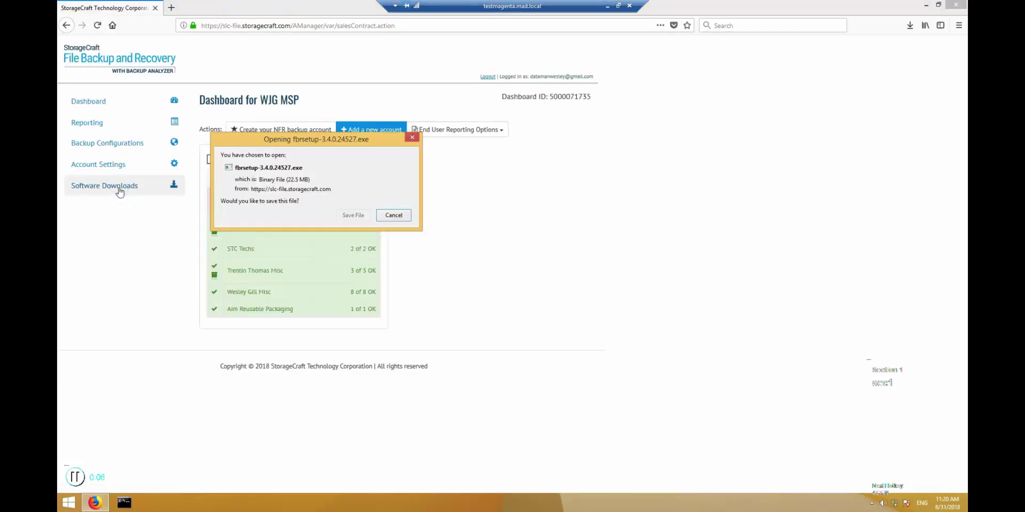
{"action": "left_click", "coordinate": [347, 215]}
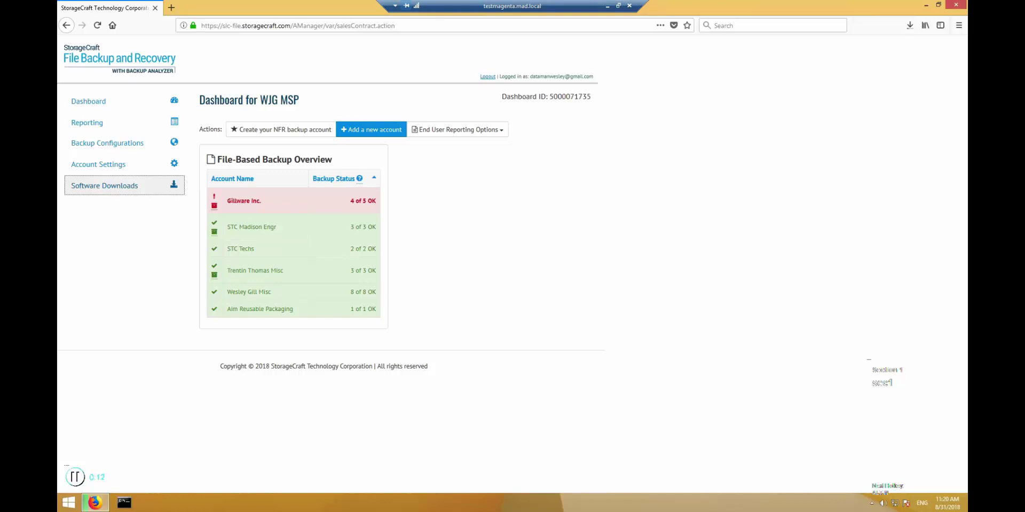
{"action": "left_click", "coordinate": [909, 25]}
{"action": "left_click", "coordinate": [875, 48]}
{"action": "left_click", "coordinate": [925, 5]}
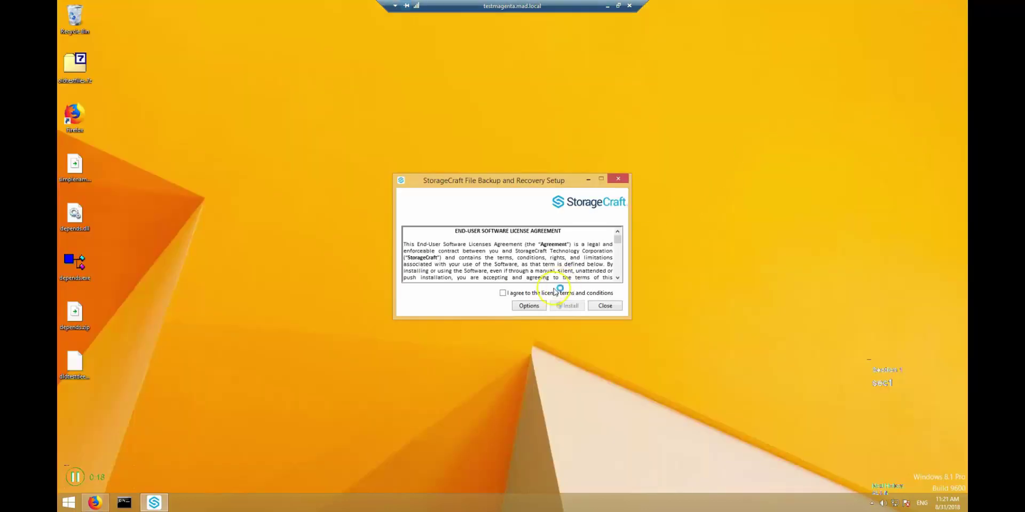
Agree to the license terms and install StorageCraft File Backup and Recovery, allowing it to make changes to the computer.
{"action": "left_click", "coordinate": [503, 293]}
{"action": "left_click", "coordinate": [568, 306]}
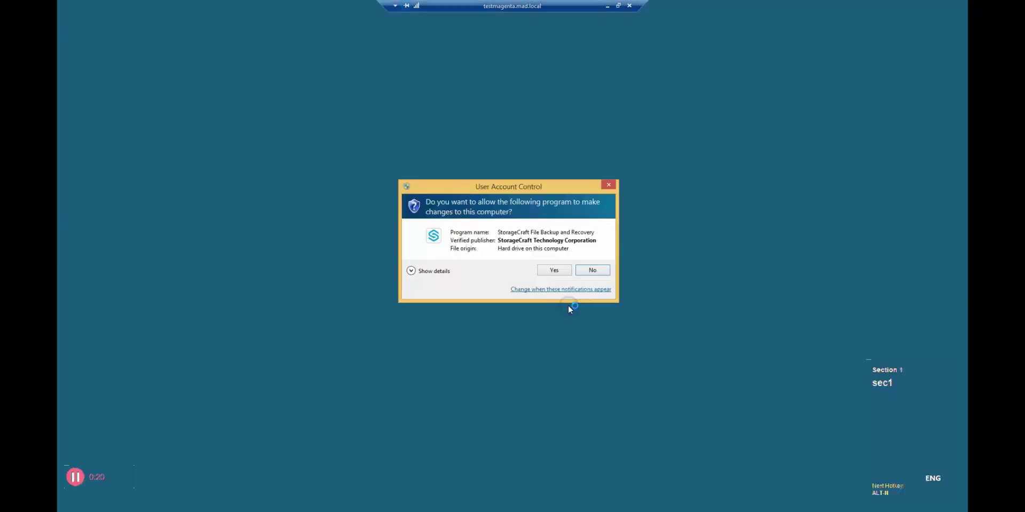
{"action": "left_click", "coordinate": [555, 270]}
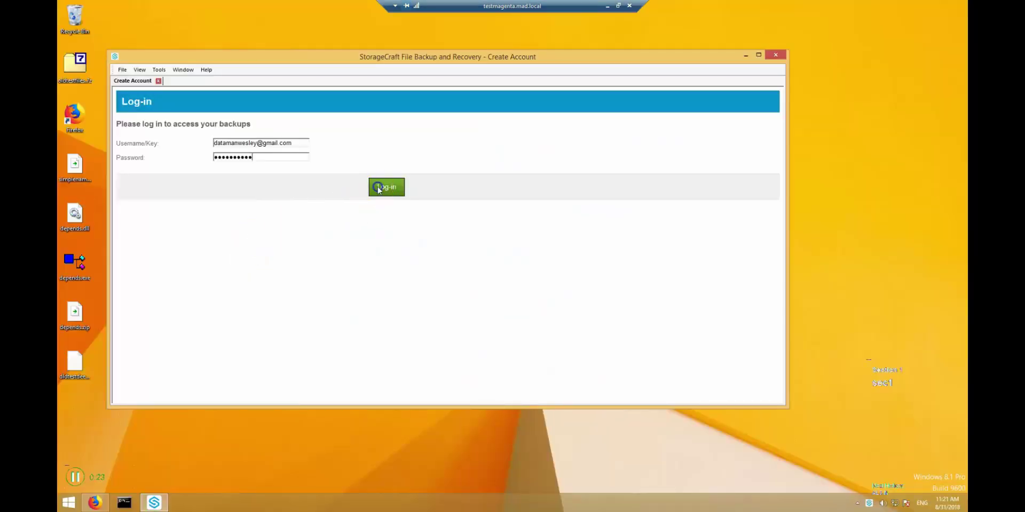
Log in with the account username and password, and choose the existing account Gillware Inc.
{"action": "left_click", "coordinate": [378, 188]}
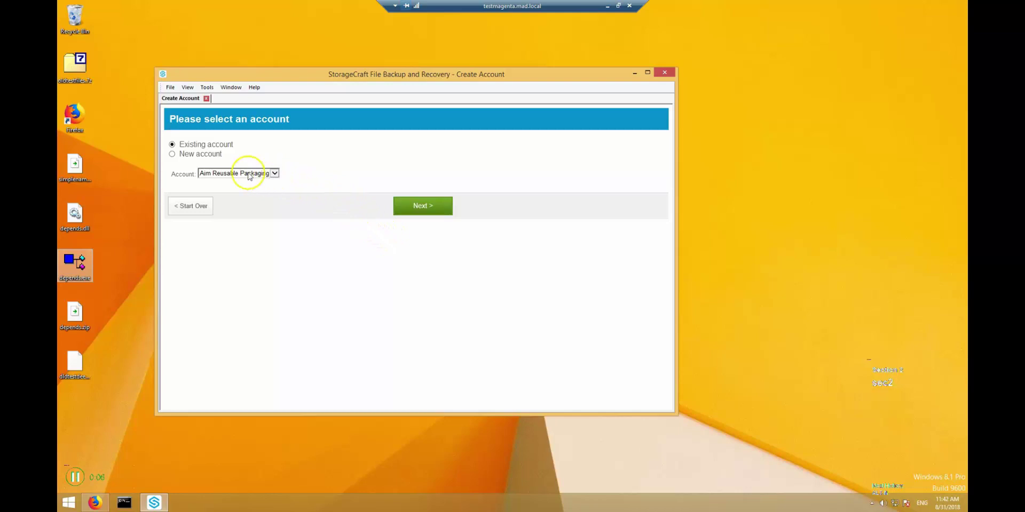
{"action": "left_click", "coordinate": [173, 154]}
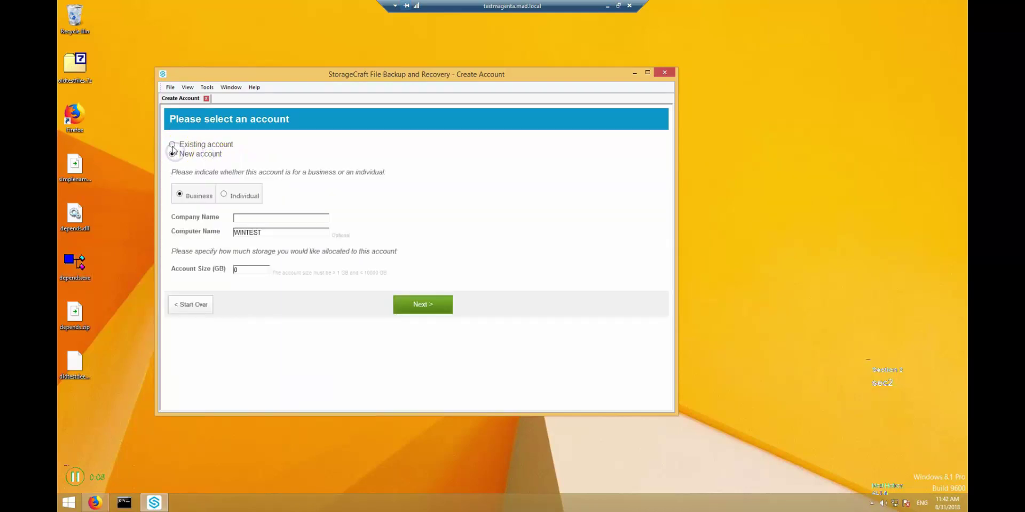
{"action": "left_click", "coordinate": [173, 145]}
{"action": "left_click", "coordinate": [247, 173]}
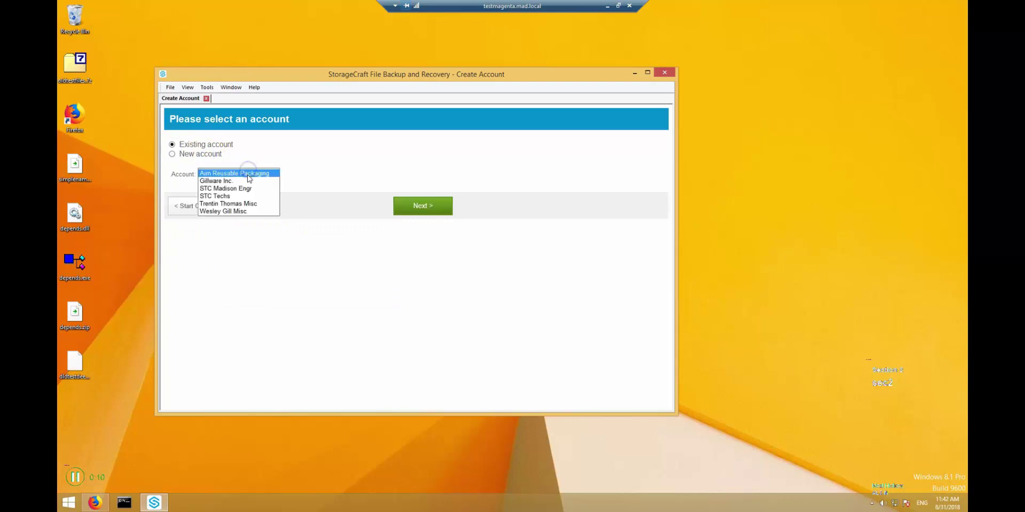
{"action": "left_click", "coordinate": [247, 181]}
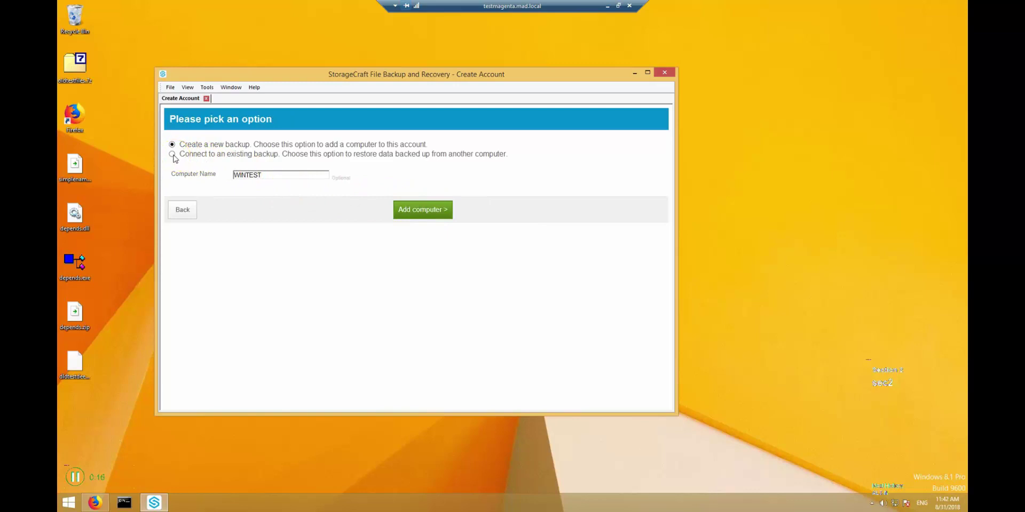
Connect this computer to the existing TG-V64 backup and submit the emailed verification code to activate it.
{"action": "left_click", "coordinate": [173, 155]}
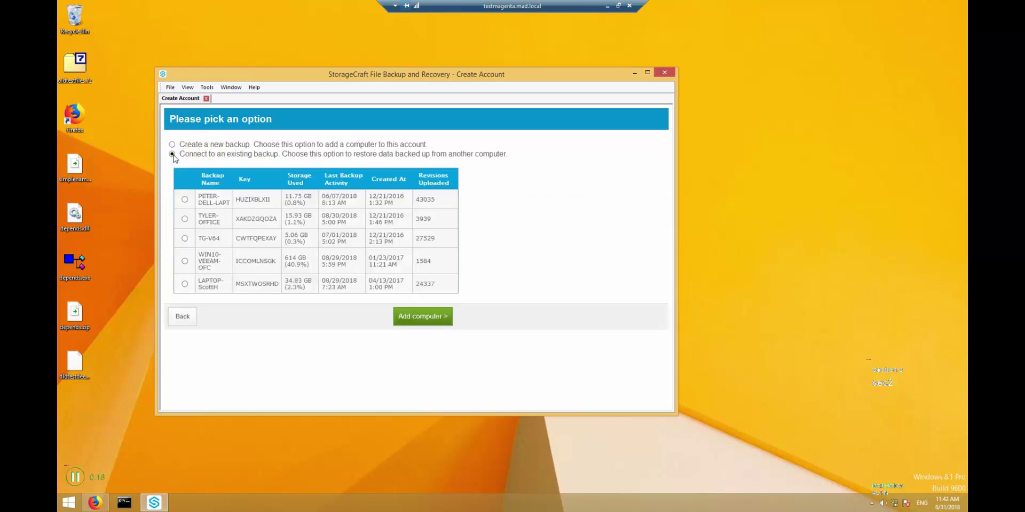
{"action": "left_click", "coordinate": [184, 239]}
{"action": "left_click", "coordinate": [430, 324]}
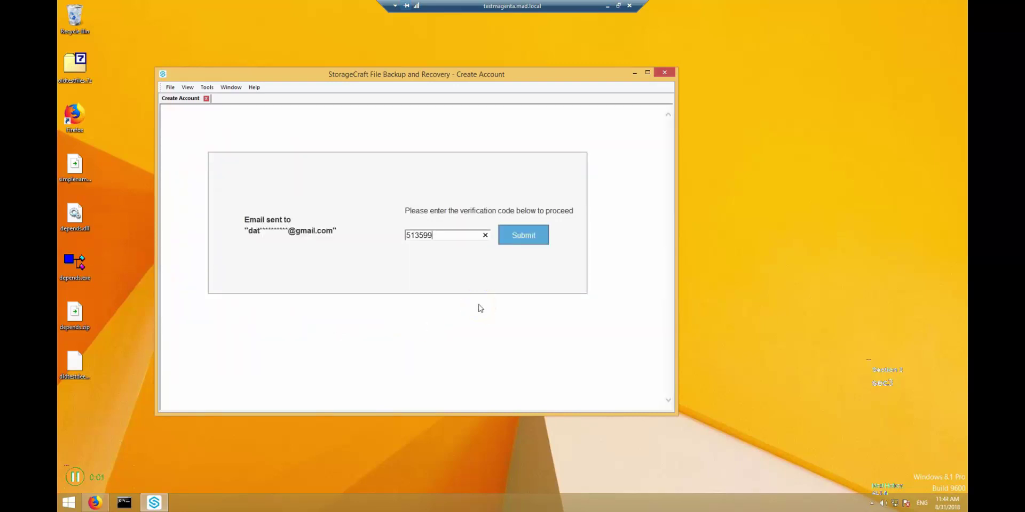
{"action": "left_click", "coordinate": [520, 235]}
{"action": "left_click", "coordinate": [414, 221]}
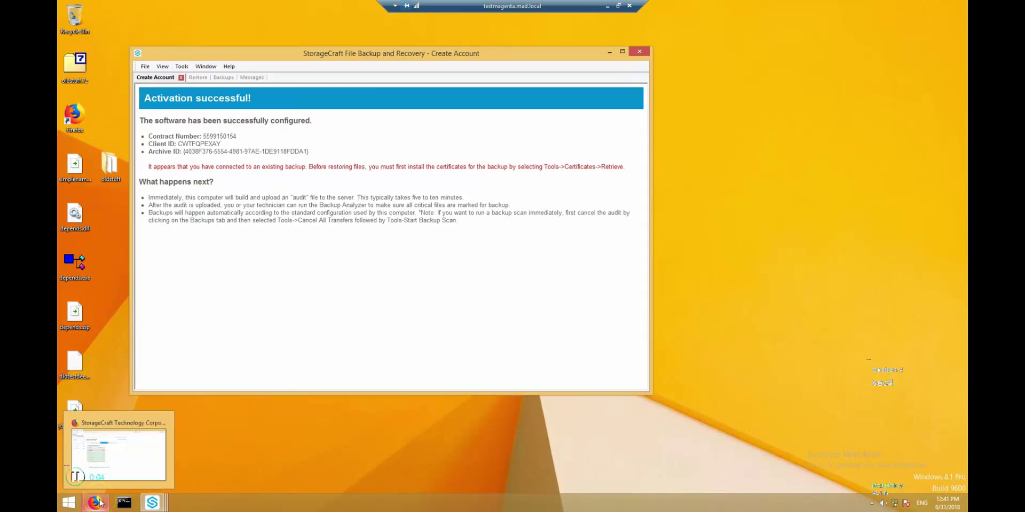
Switch to the web dashboard in Firefox and review the computer details of TG-V64 under Gillware Inc., including its selected configuration.
{"action": "left_click", "coordinate": [100, 502]}
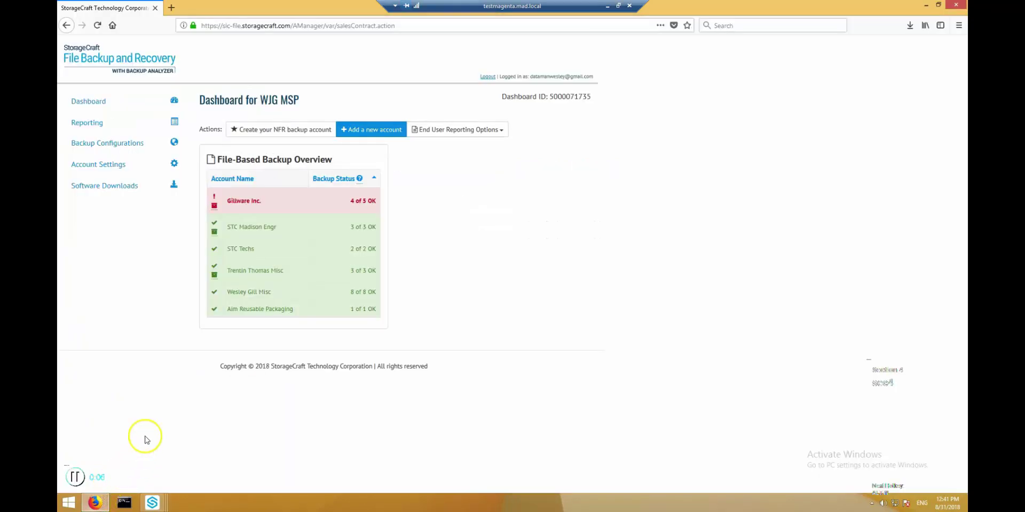
{"action": "left_click", "coordinate": [243, 203]}
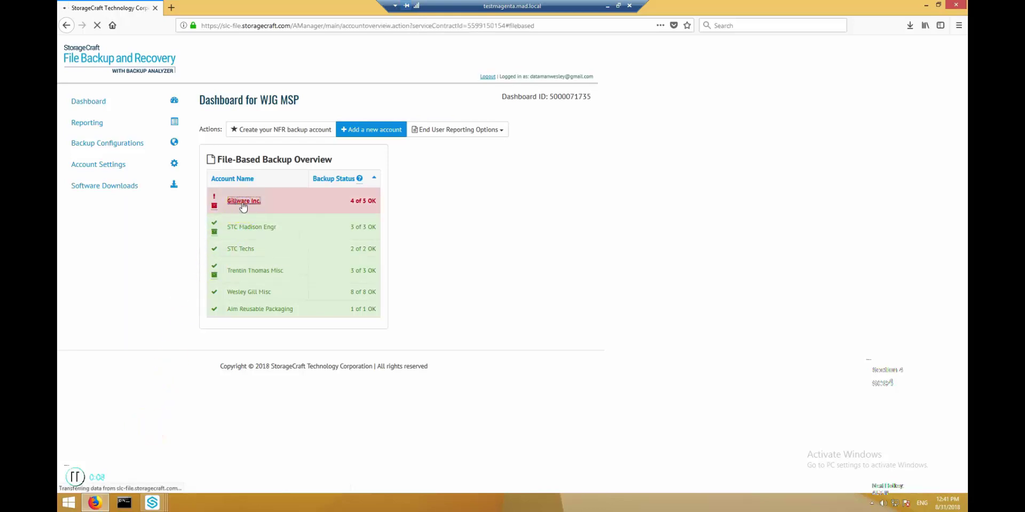
{"action": "left_click", "coordinate": [237, 353]}
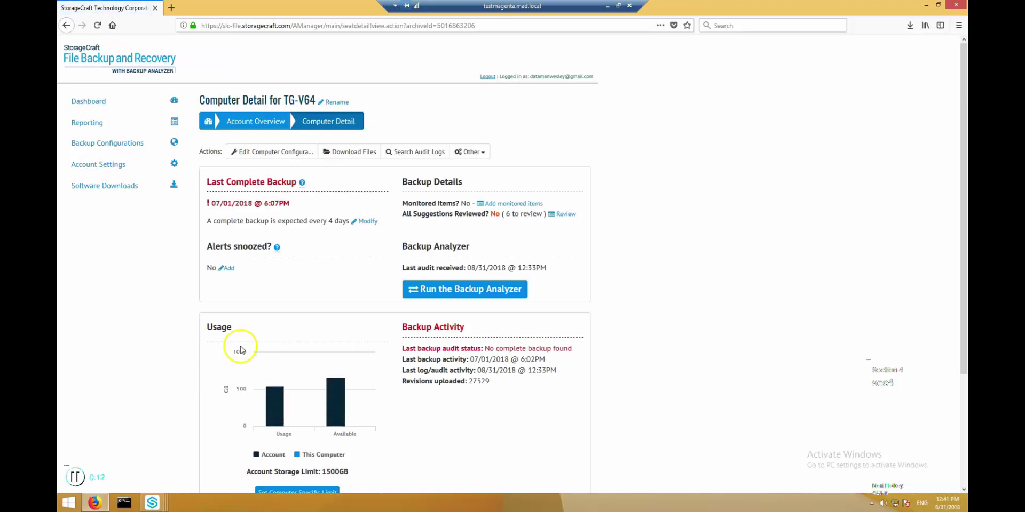
{"action": "scroll", "coordinate": [240, 347], "scroll_direction": "down", "scroll_amount": 3}
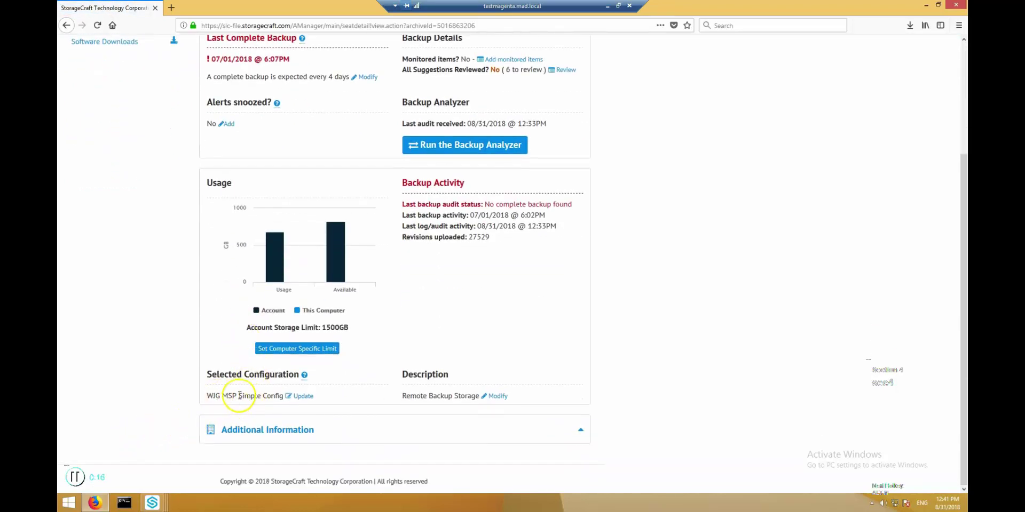
{"action": "scroll", "coordinate": [235, 368], "scroll_direction": "up", "scroll_amount": 3}
Open the WJG MSP Simple Config from the standard backup configurations for editing.
{"action": "left_click", "coordinate": [116, 141]}
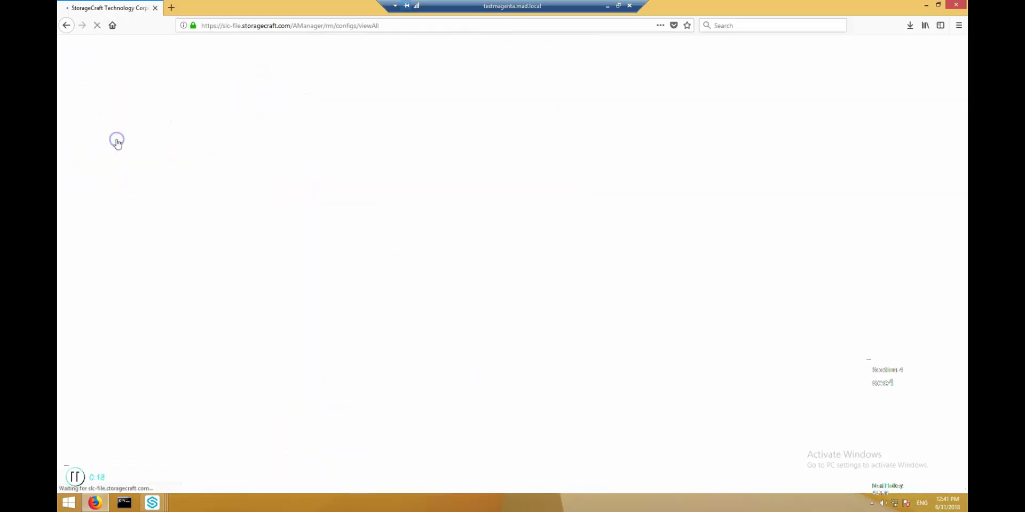
{"action": "left_click", "coordinate": [86, 159]}
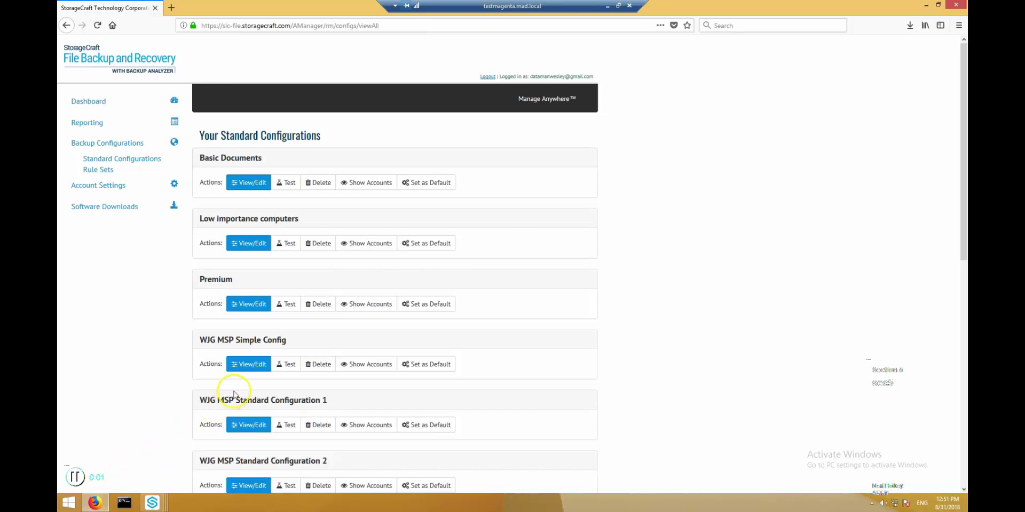
{"action": "left_click", "coordinate": [250, 365]}
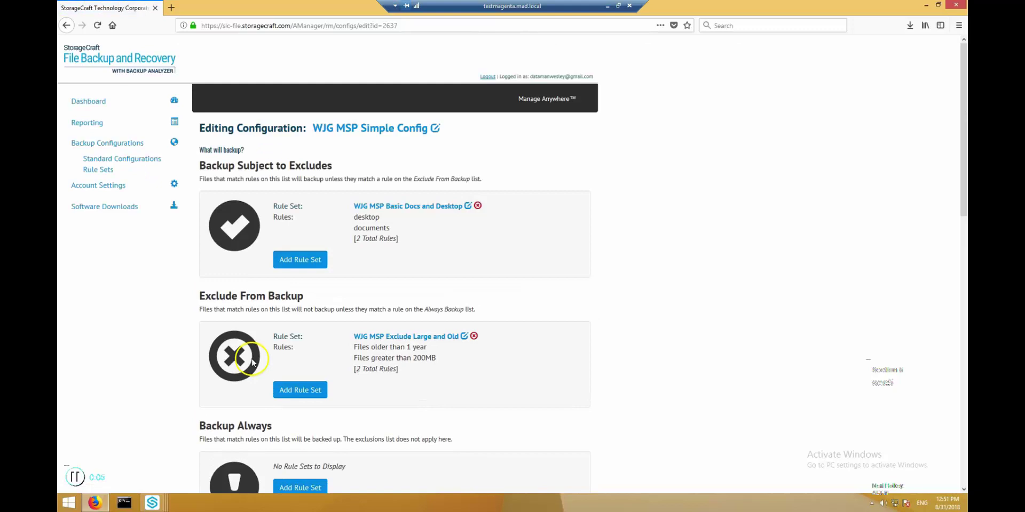
Review the rules in the WJG MSP Basic Docs and Desktop and WJG MSP Exclude Large and Old rule sets.
{"action": "left_click", "coordinate": [468, 208]}
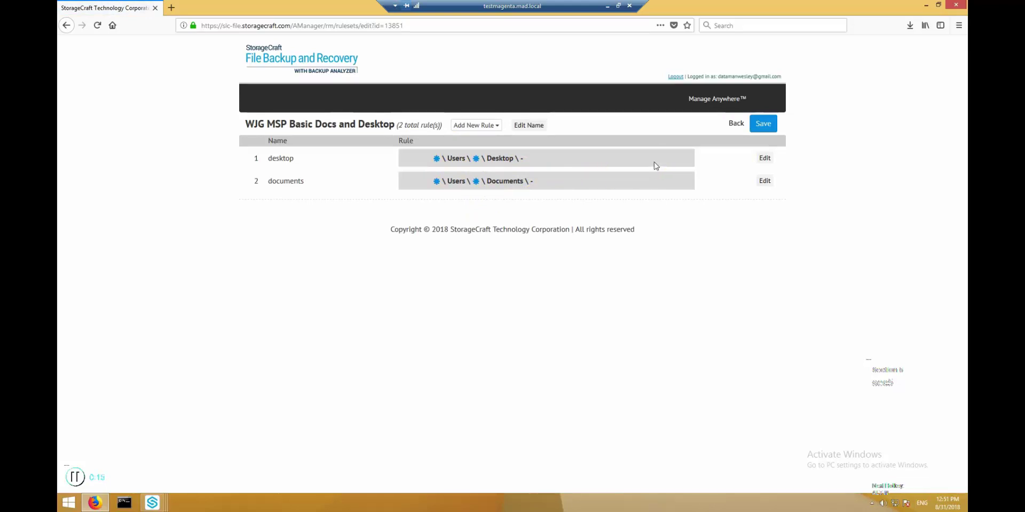
{"action": "left_click", "coordinate": [735, 122]}
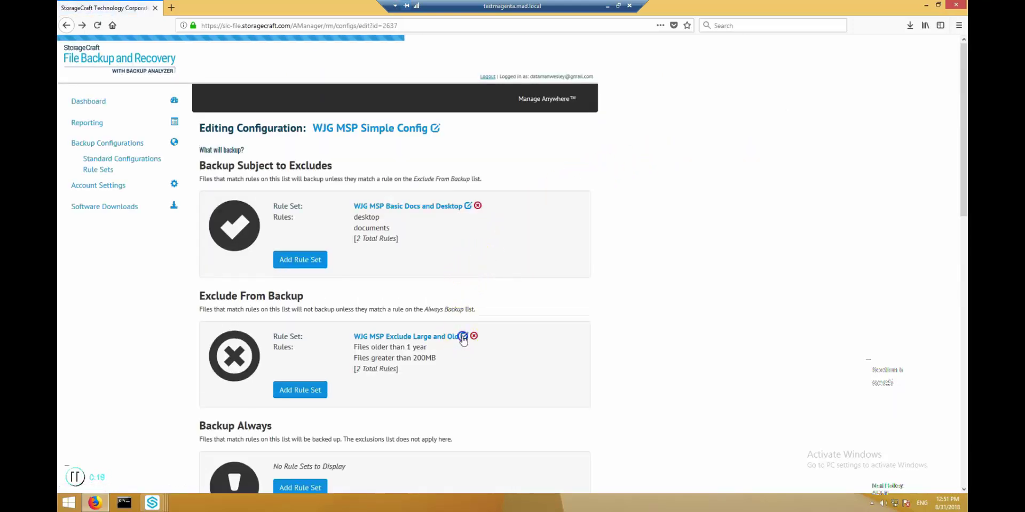
{"action": "left_click", "coordinate": [463, 335]}
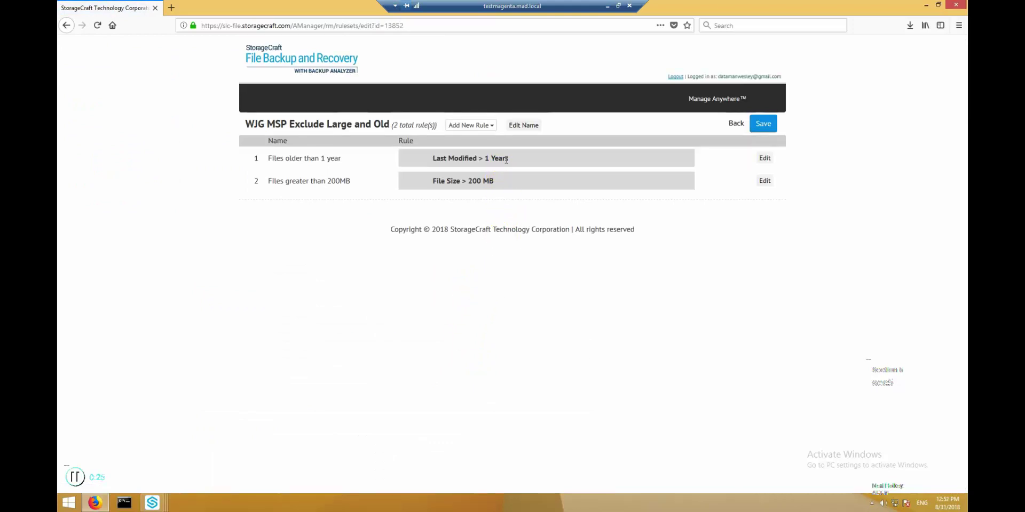
{"action": "left_click", "coordinate": [735, 123]}
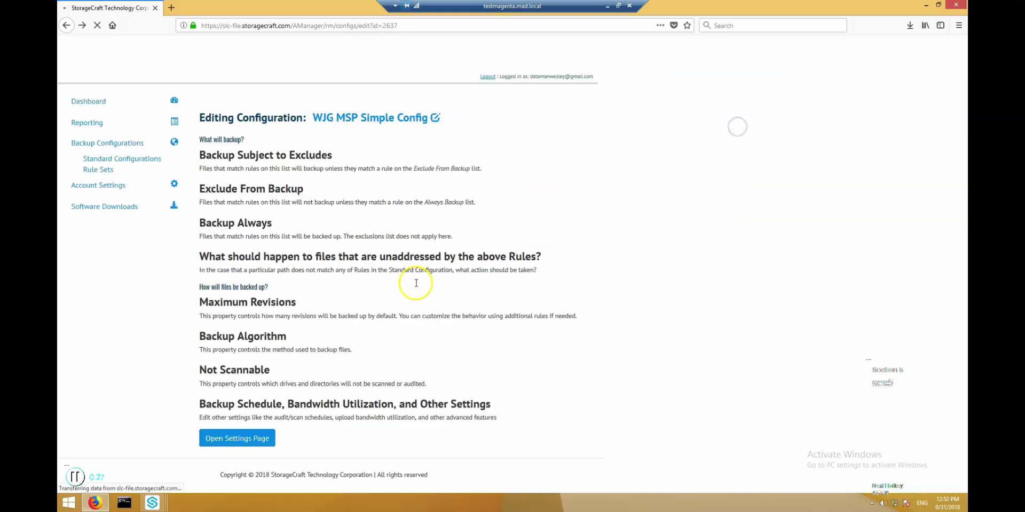
Review the WJG MSP End User Dont Scan rules under Not Scannable and return to the configuration.
{"action": "scroll", "coordinate": [321, 324], "scroll_direction": "down", "scroll_amount": 5}
{"action": "scroll", "coordinate": [361, 378], "scroll_direction": "down", "scroll_amount": 3}
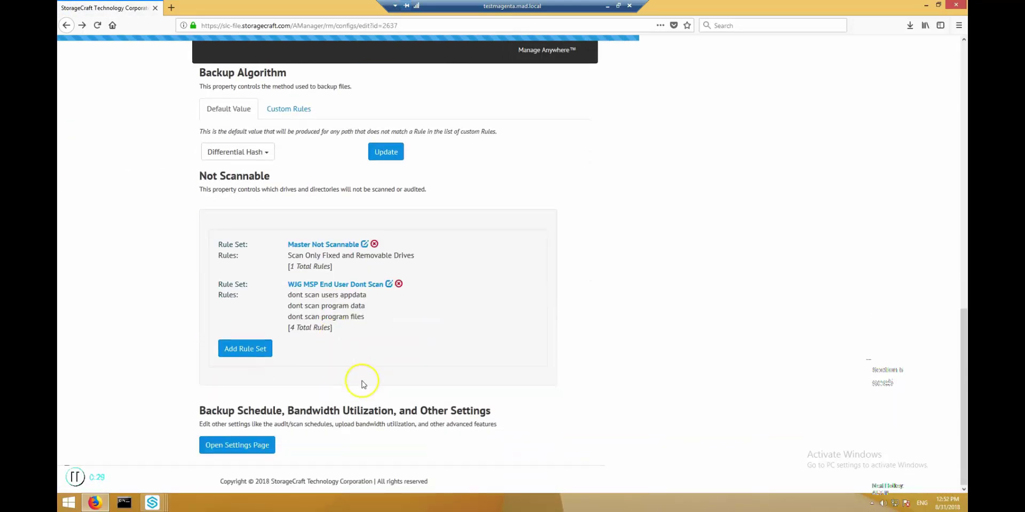
{"action": "left_click", "coordinate": [390, 284]}
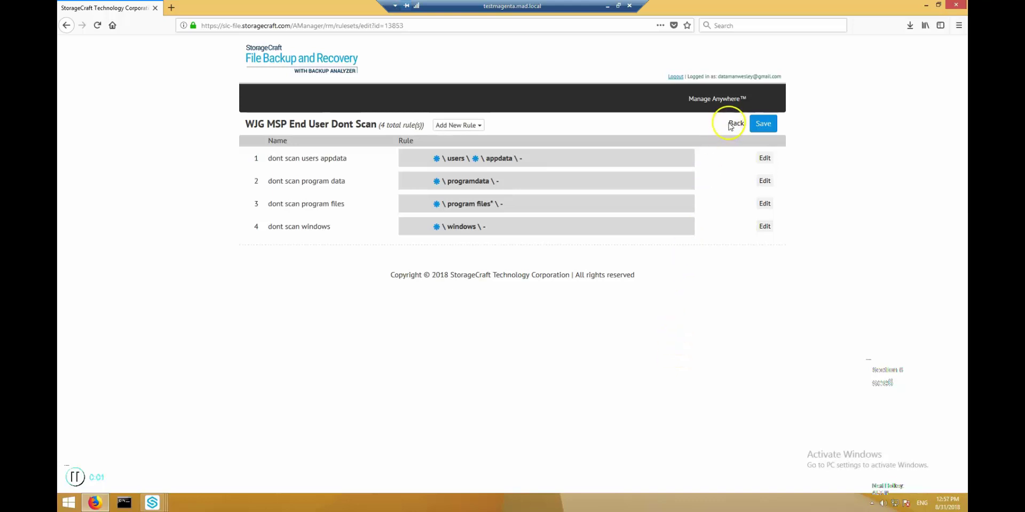
{"action": "left_click", "coordinate": [729, 125]}
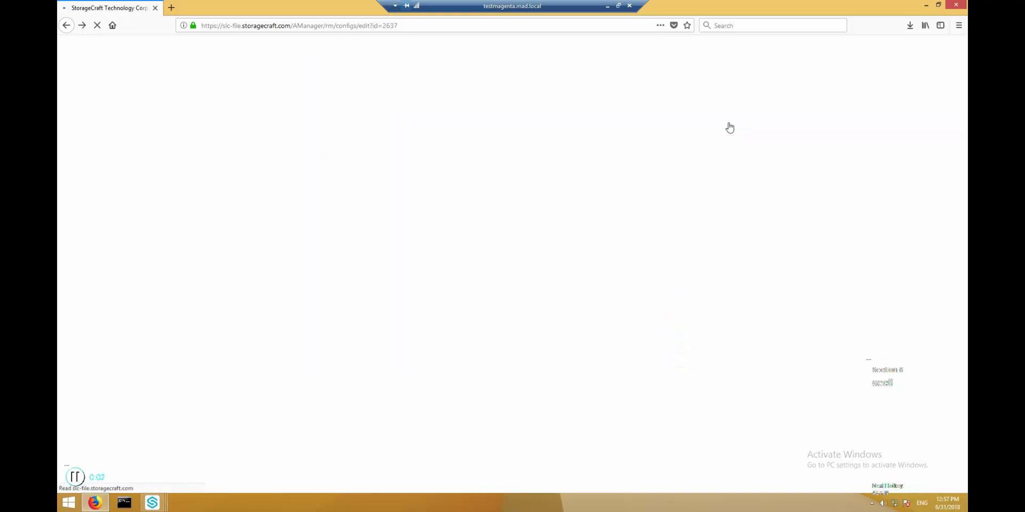
{"action": "scroll", "coordinate": [416, 151], "scroll_direction": "up", "scroll_amount": 12}
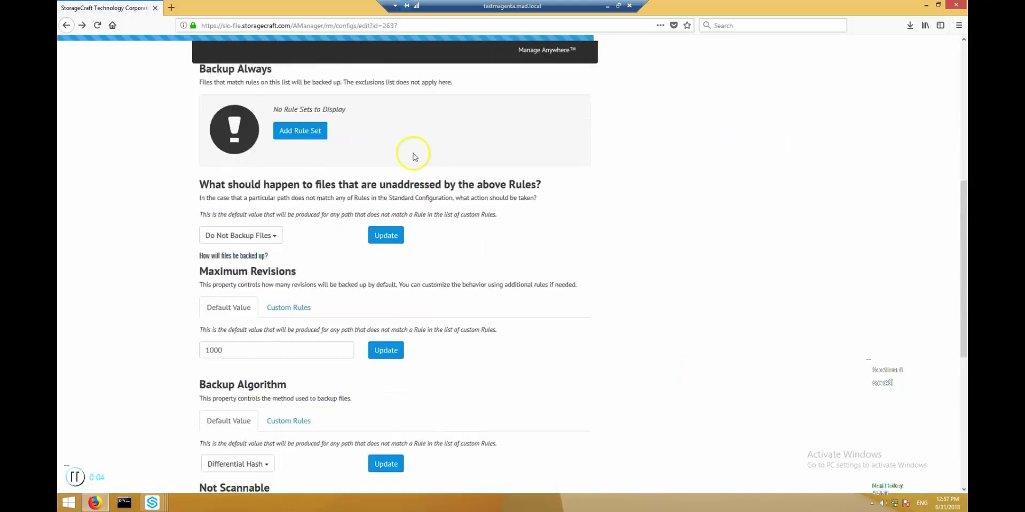
Run the Backup Analyzer for the TG-V64 computer in the Gillware Inc. account.
{"action": "left_click", "coordinate": [104, 102]}
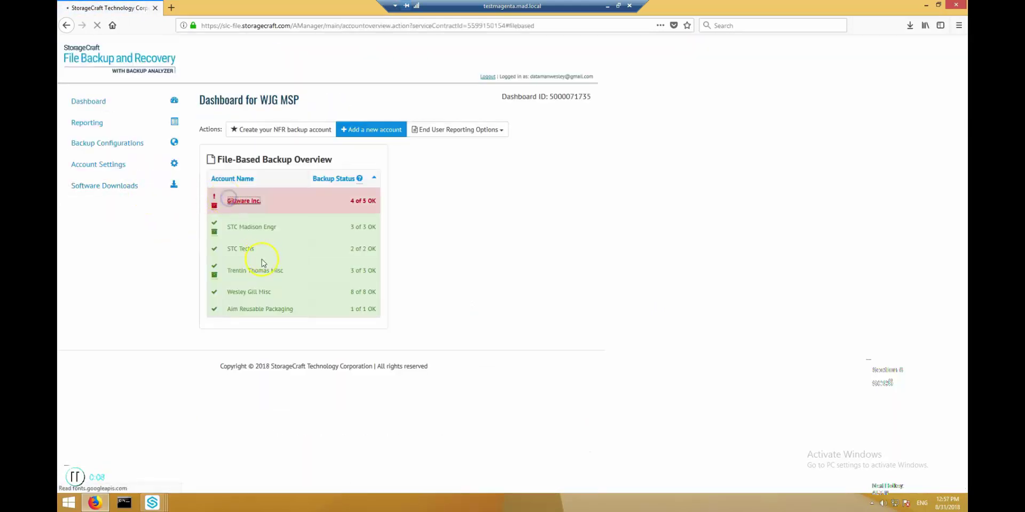
{"action": "left_click", "coordinate": [238, 201]}
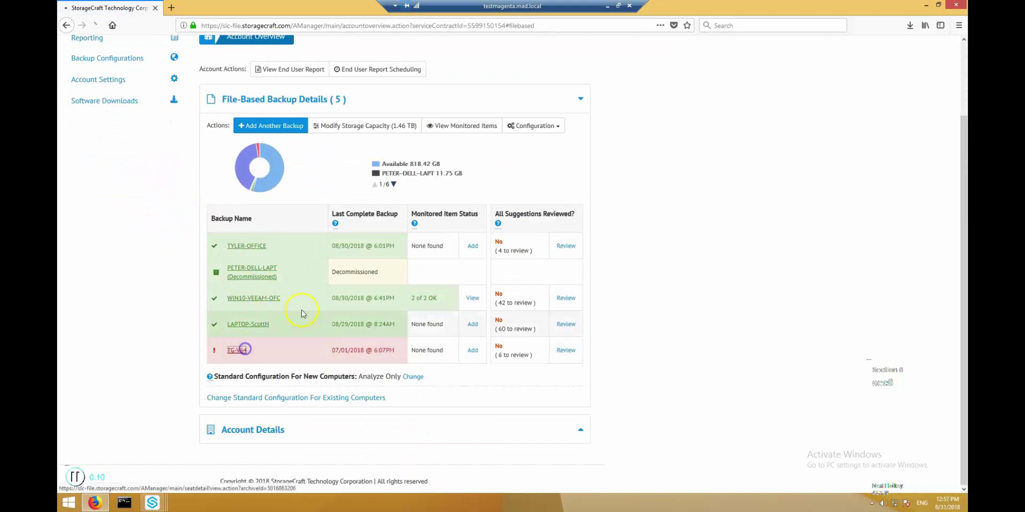
{"action": "left_click", "coordinate": [238, 348]}
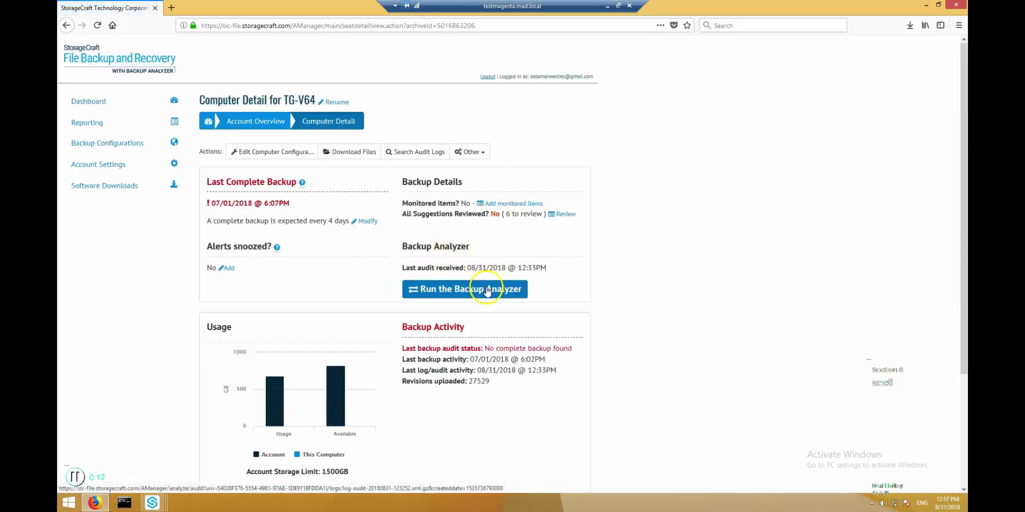
{"action": "left_click", "coordinate": [486, 289]}
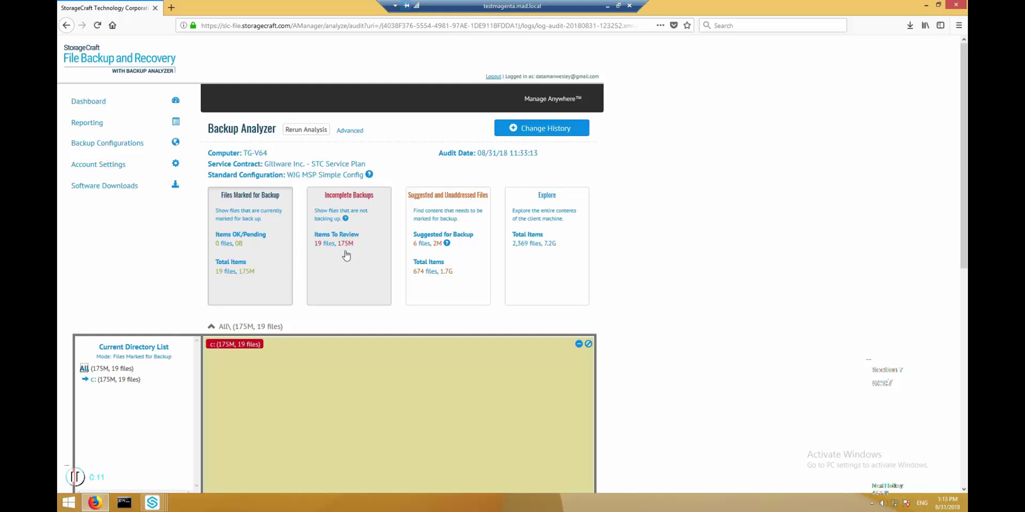
Drill down to c:\users\atlanta in the files marked for backup and examine its file list.
{"action": "scroll", "coordinate": [344, 272], "scroll_direction": "down", "scroll_amount": 3}
{"action": "left_click", "coordinate": [343, 304]}
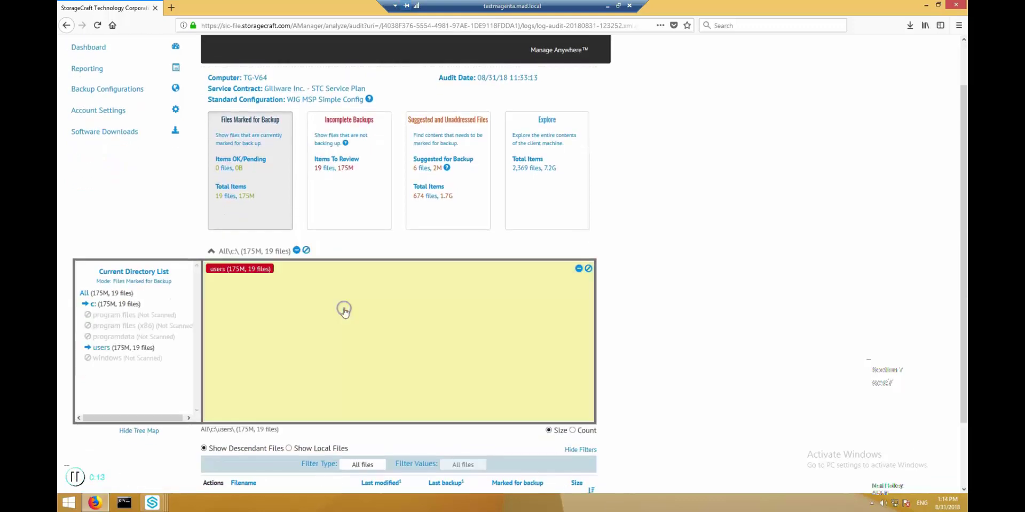
{"action": "left_click", "coordinate": [344, 313]}
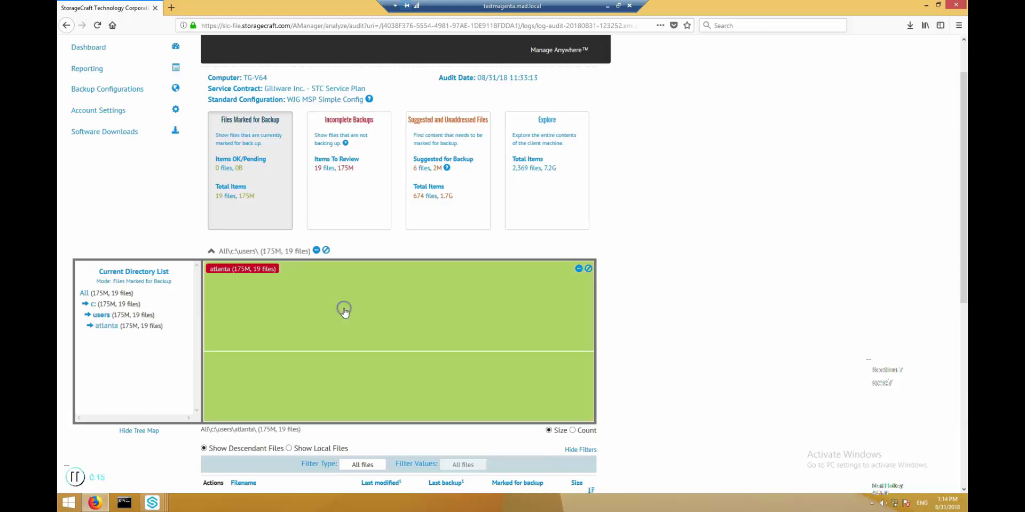
{"action": "left_click", "coordinate": [269, 282]}
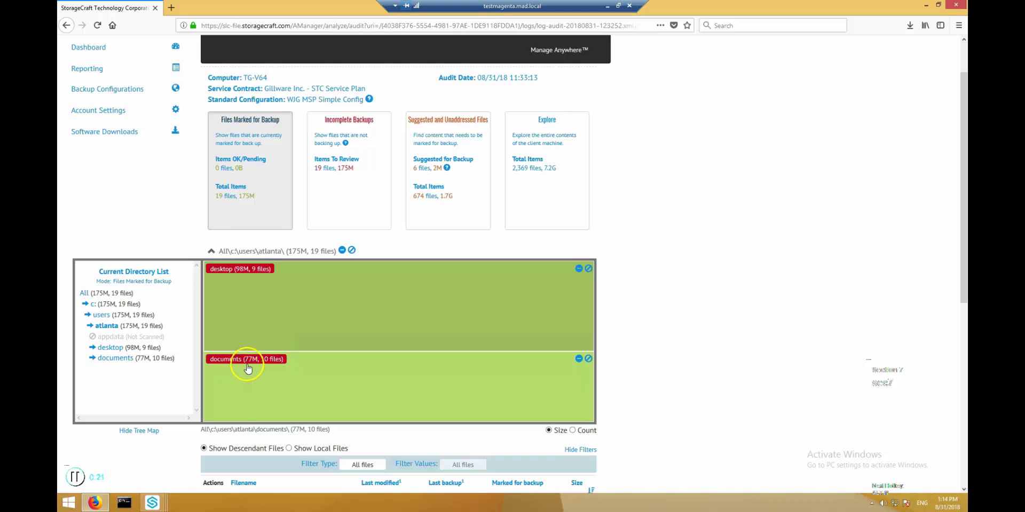
{"action": "scroll", "coordinate": [394, 336], "scroll_direction": "down", "scroll_amount": 5}
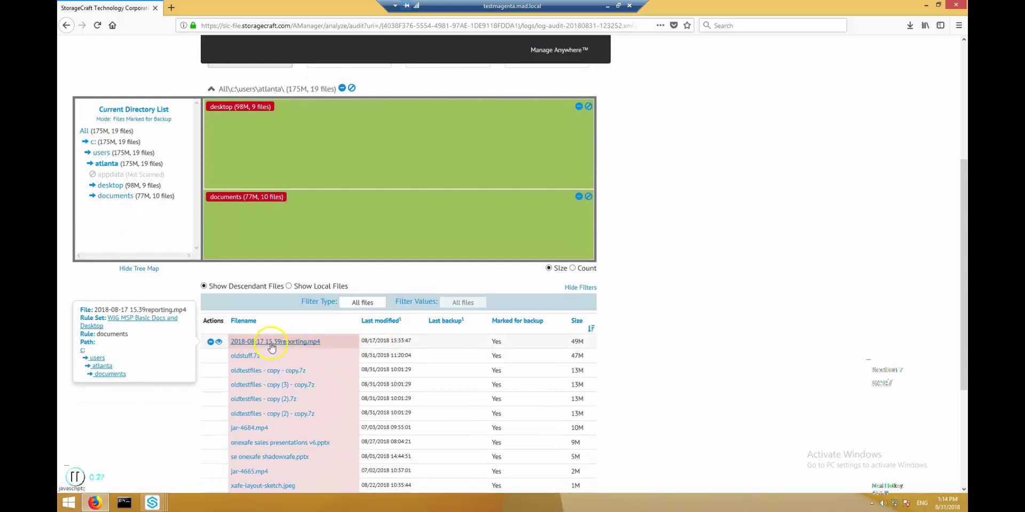
Create a Do Not Backup rule for 2018-08-17 15.39reporting.mp4 that applies to this computer only.
{"action": "left_click", "coordinate": [210, 341]}
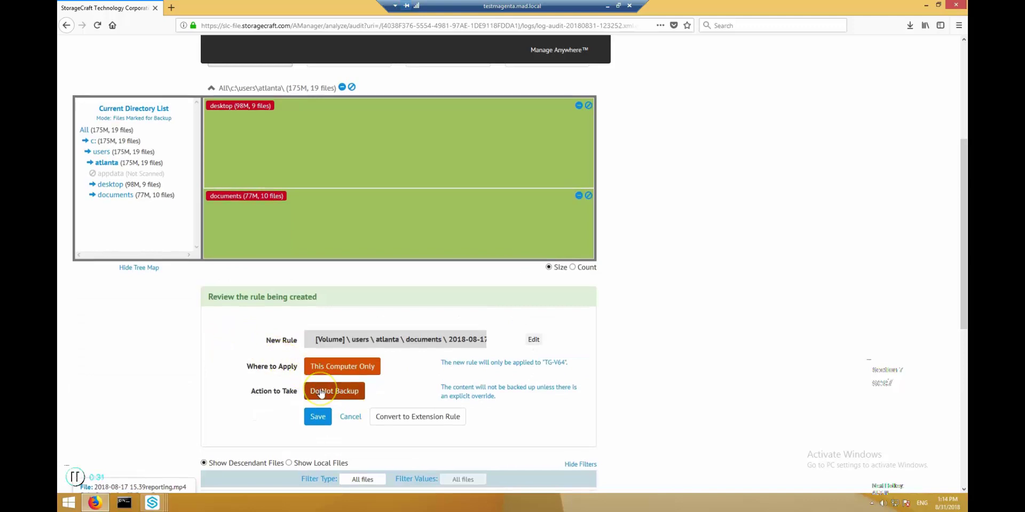
{"action": "left_click", "coordinate": [318, 418]}
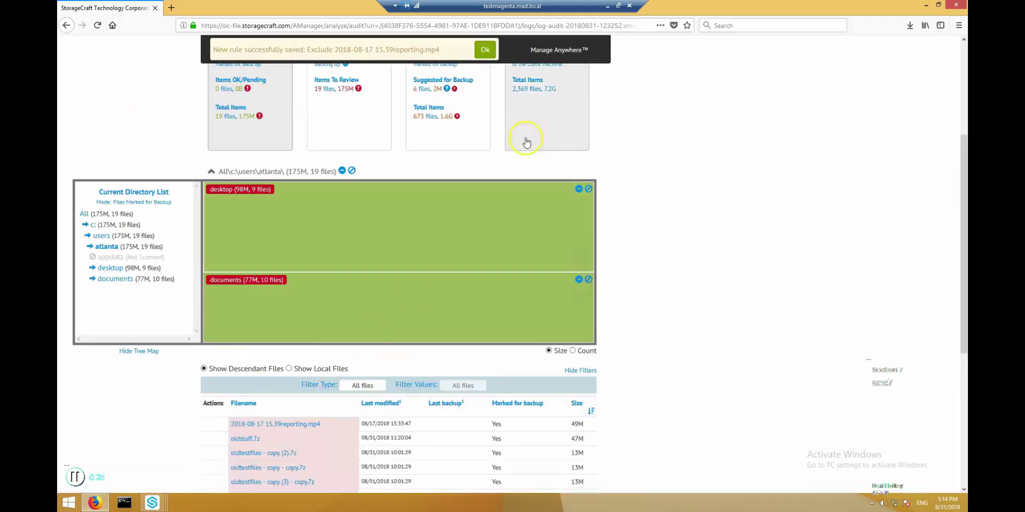
Explore the entire client contents in c:\users\atlanta\desktop and examine which rules exclude depends.dll and jdk-8u91-windows-x64.zip.
{"action": "left_click", "coordinate": [528, 114]}
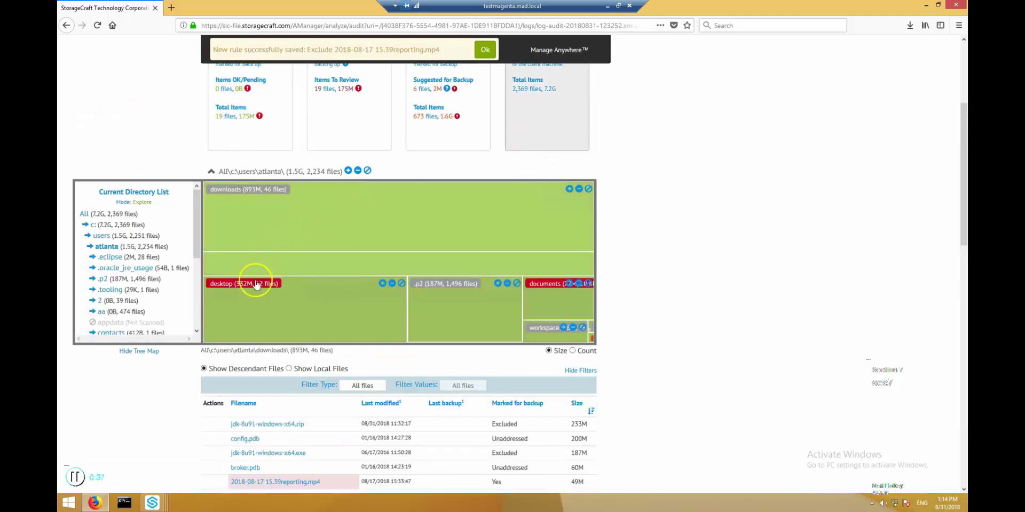
{"action": "left_click", "coordinate": [250, 302]}
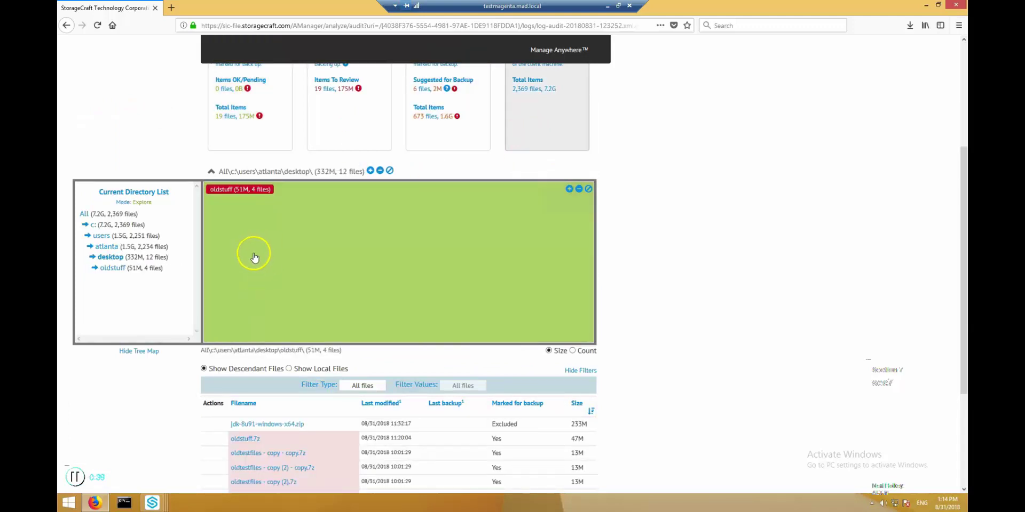
{"action": "left_click", "coordinate": [113, 257]}
{"action": "scroll", "coordinate": [394, 283], "scroll_direction": "down", "scroll_amount": 3}
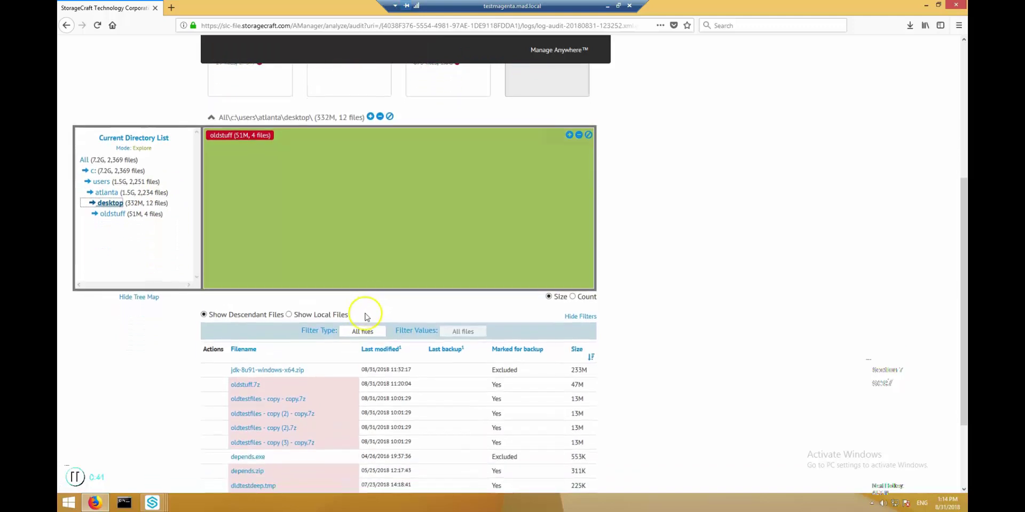
{"action": "mouse_move", "coordinate": [289, 270]}
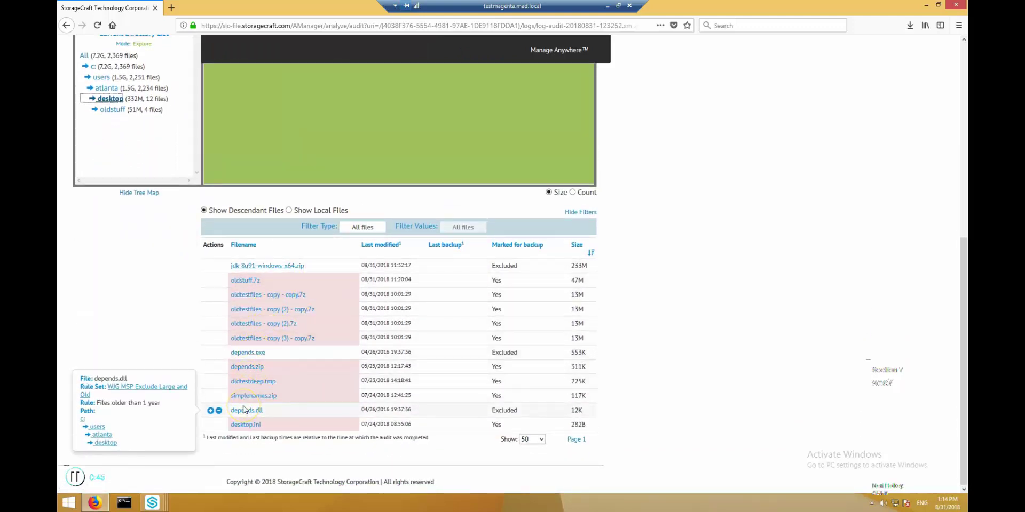
{"action": "left_click", "coordinate": [170, 274]}
{"action": "mouse_move", "coordinate": [163, 298]}
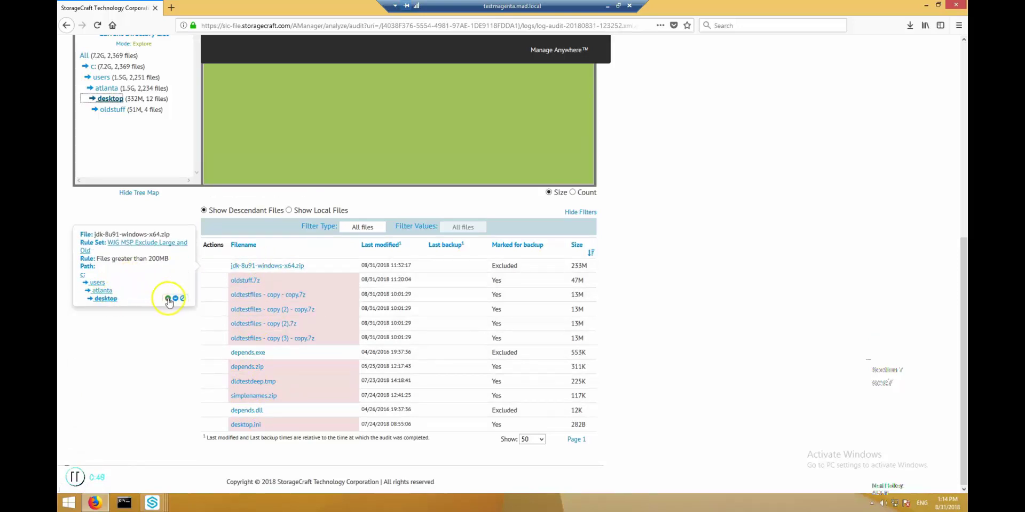
{"action": "left_click", "coordinate": [212, 267]}
{"action": "scroll", "coordinate": [212, 270], "scroll_direction": "up", "scroll_amount": 2}
{"action": "left_click", "coordinate": [348, 416]}
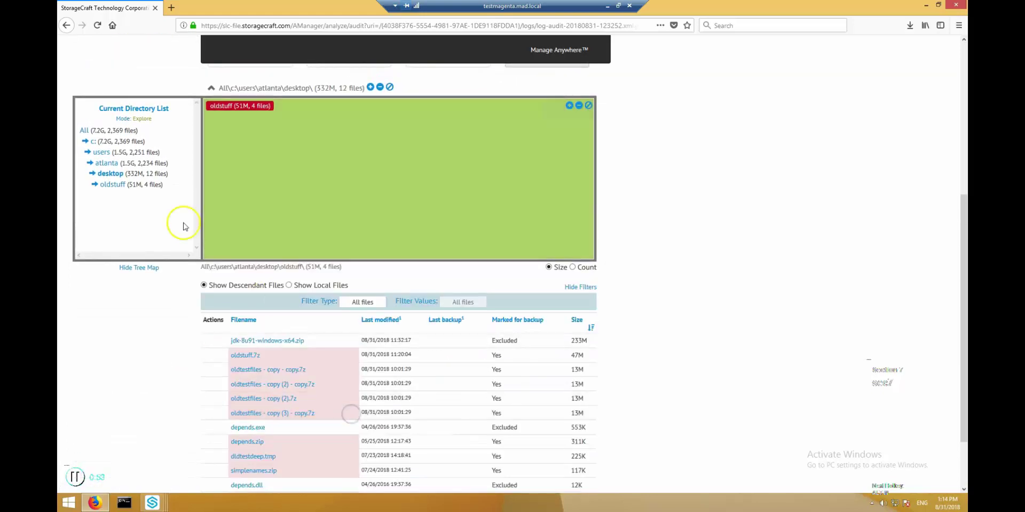
Create a Backup Always rule for the c:\users\atlanta\desktop folder that applies to this computer only.
{"action": "mouse_move", "coordinate": [169, 174]}
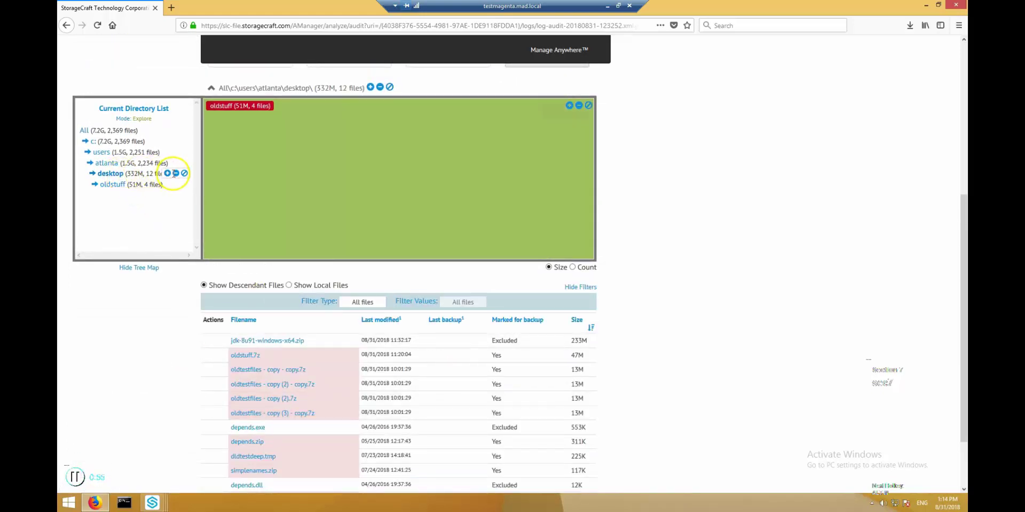
{"action": "left_click", "coordinate": [168, 174]}
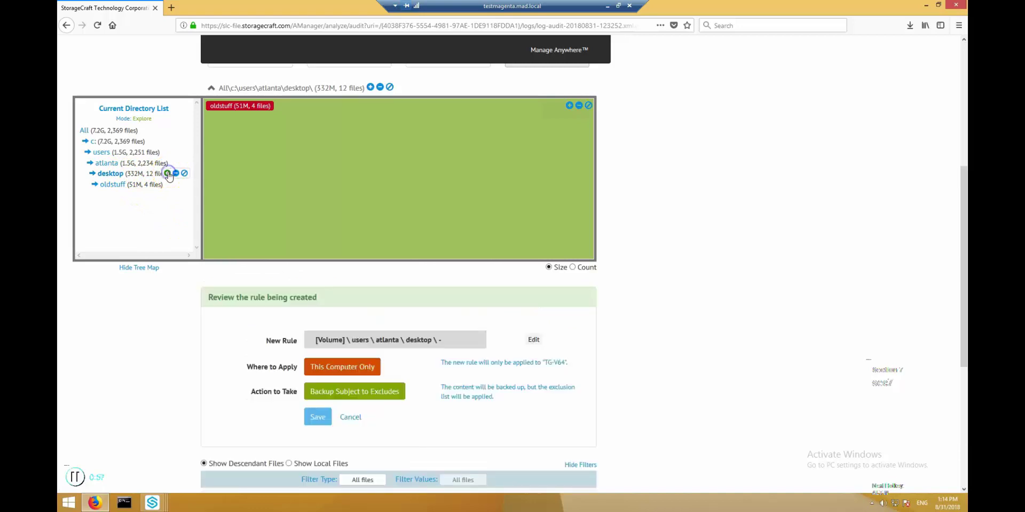
{"action": "left_click", "coordinate": [352, 392]}
{"action": "left_click", "coordinate": [318, 417]}
{"action": "left_click", "coordinate": [318, 447]}
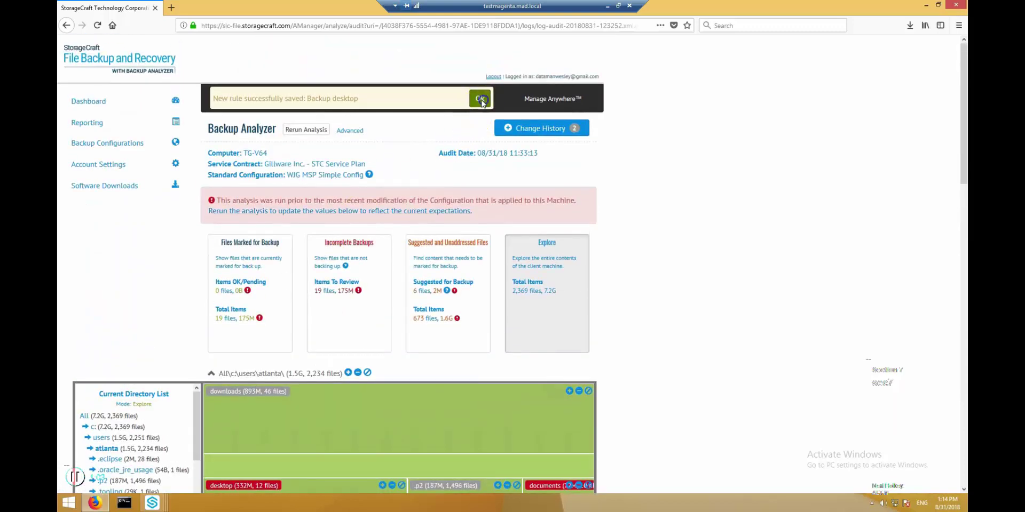
Dismiss the saved-rule notice and rerun the Backup Analyzer analysis for TG-V64.
{"action": "left_click", "coordinate": [478, 98]}
{"action": "left_click", "coordinate": [310, 130]}
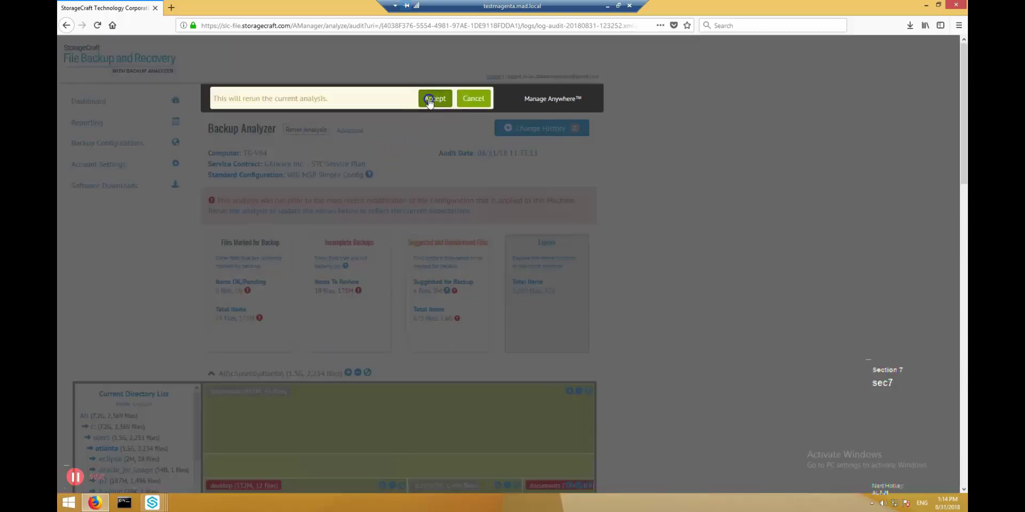
{"action": "left_click", "coordinate": [430, 99]}
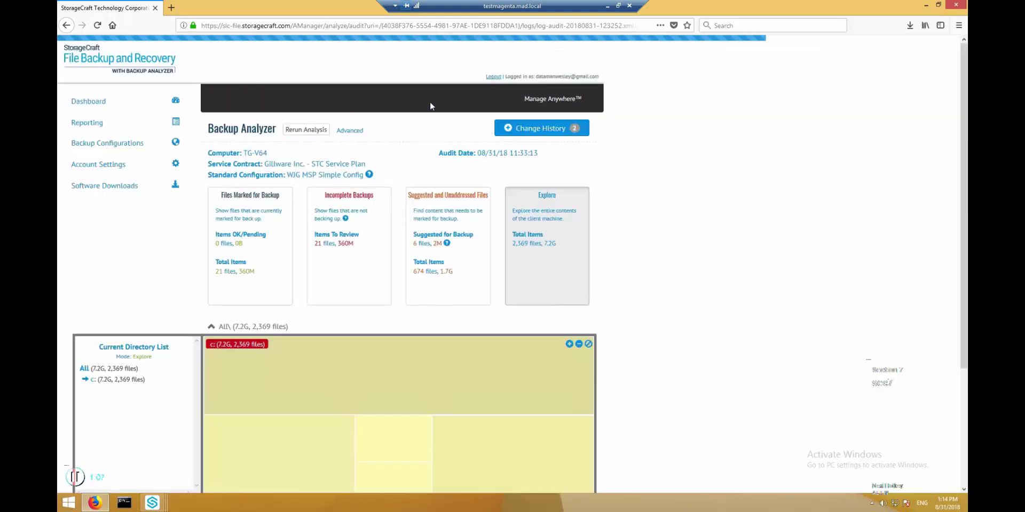
{"action": "left_click", "coordinate": [248, 272]}
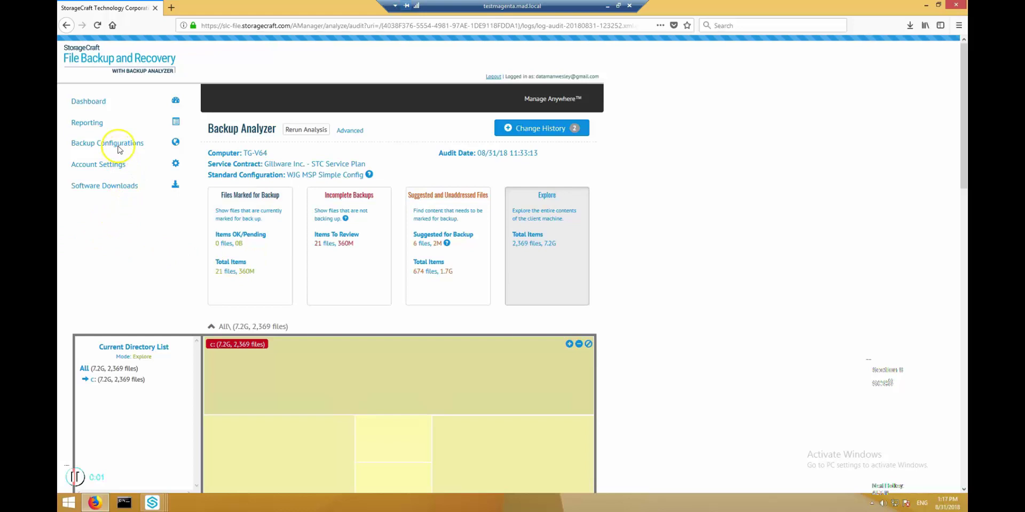
Review the schedules and bandwidth settings of the WJG MSP Simple Config standard configuration.
{"action": "left_click", "coordinate": [118, 149]}
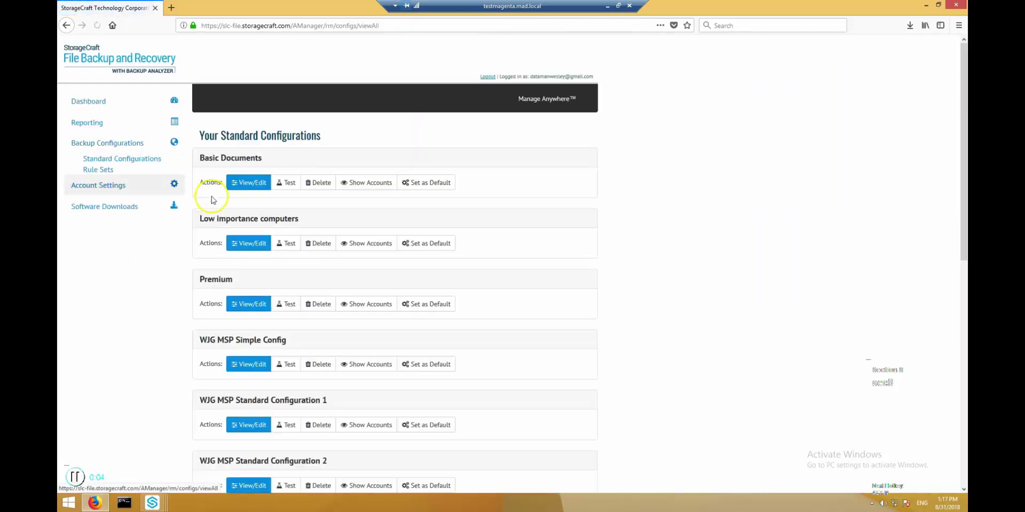
{"action": "left_click", "coordinate": [248, 366]}
{"action": "scroll", "coordinate": [360, 351], "scroll_direction": "down", "scroll_amount": 15}
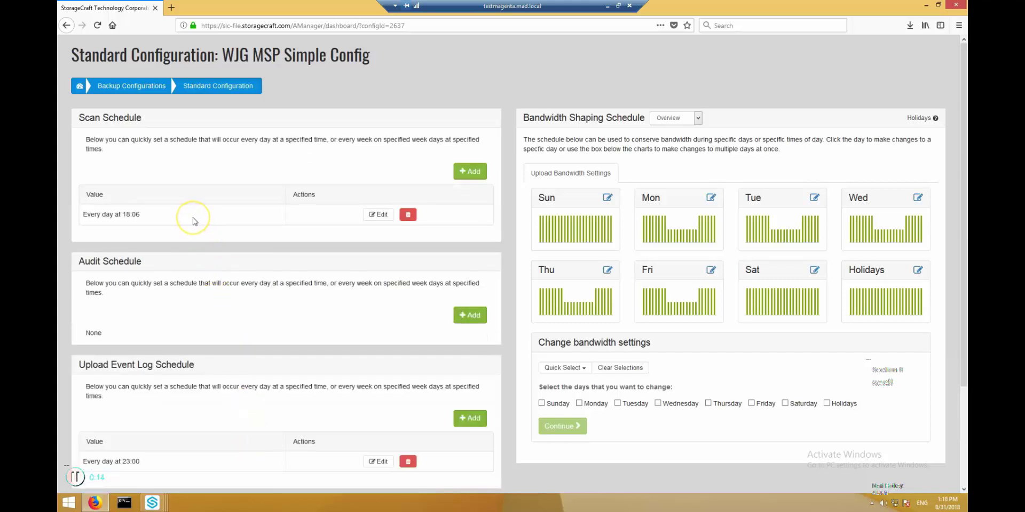
Return to the dashboard and open the schedule settings in the computer configuration of TG-V64 under Gillware Inc.
{"action": "left_click", "coordinate": [79, 88]}
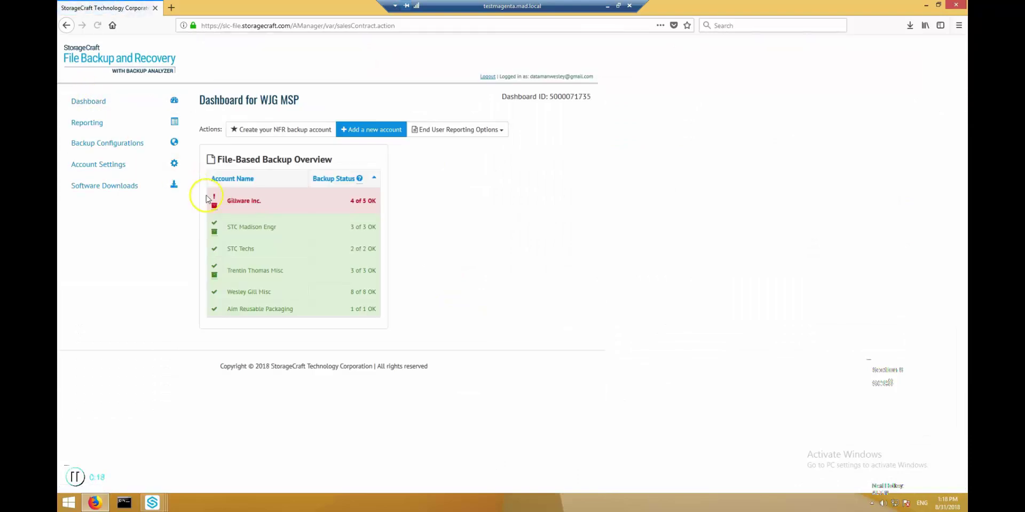
{"action": "left_click", "coordinate": [234, 201]}
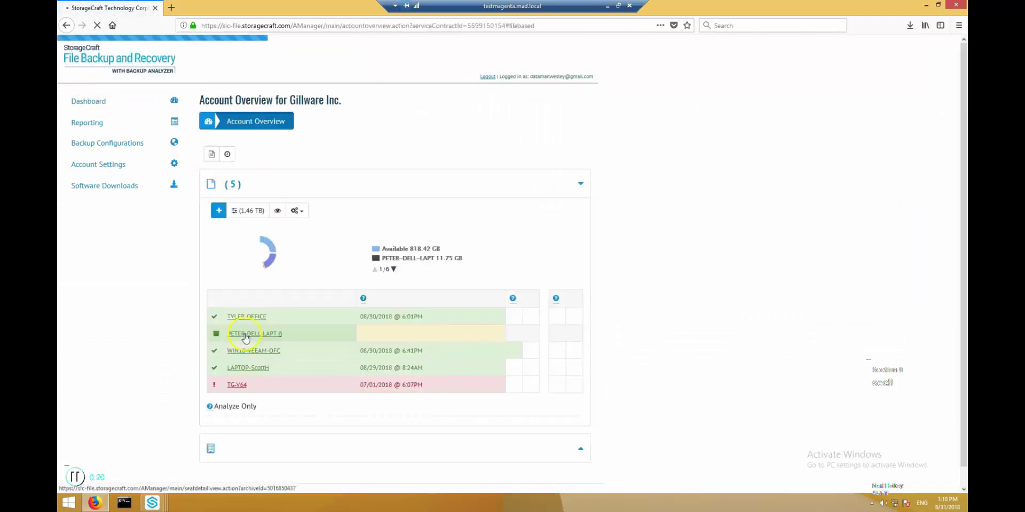
{"action": "left_click", "coordinate": [236, 350]}
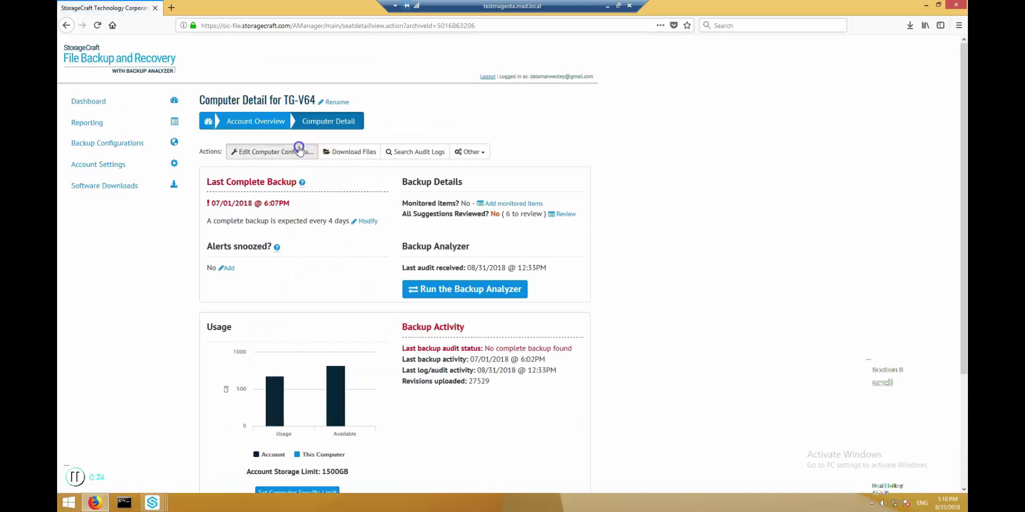
{"action": "left_click", "coordinate": [298, 149]}
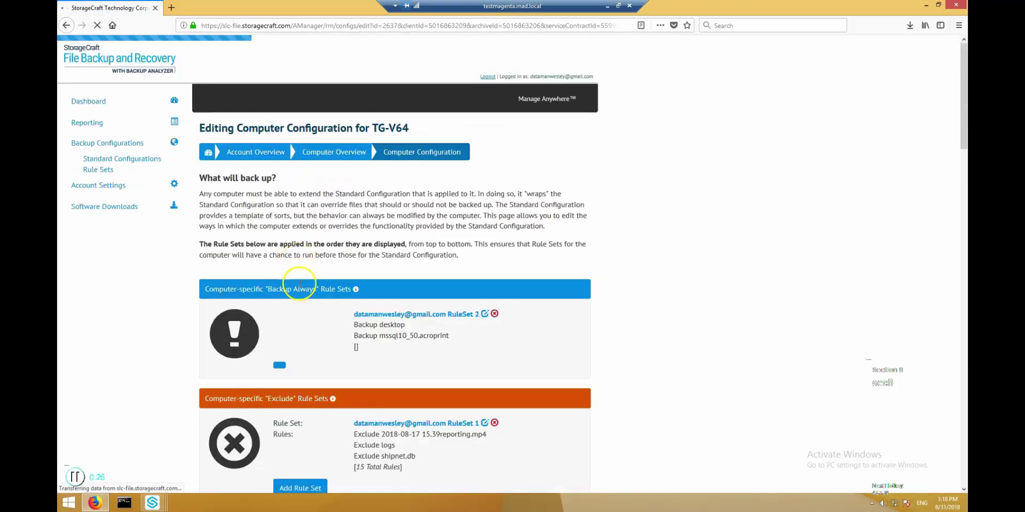
{"action": "scroll", "coordinate": [292, 297], "scroll_direction": "down", "scroll_amount": 5}
{"action": "scroll", "coordinate": [292, 298], "scroll_direction": "down", "scroll_amount": 15}
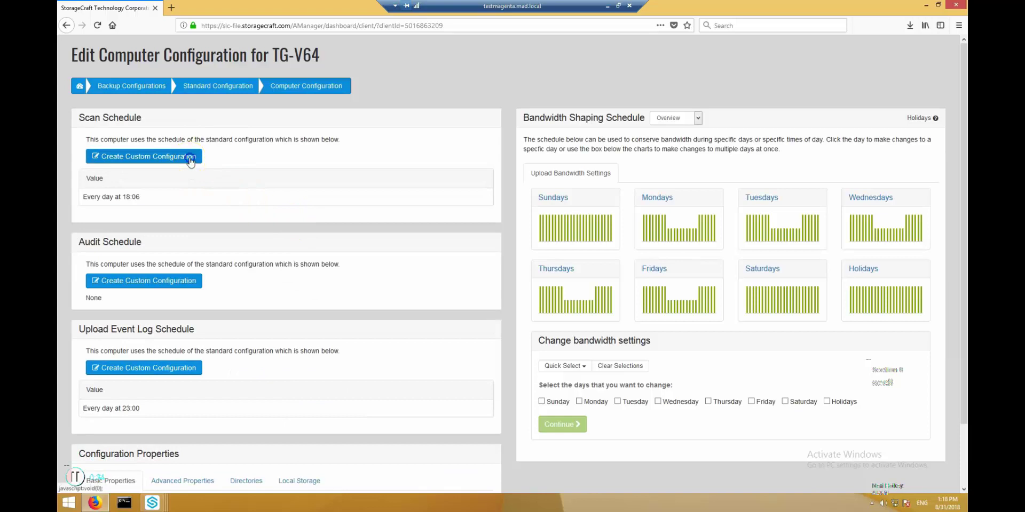
Create a custom scan schedule for TG-V64 that runs every day at 13:30.
{"action": "left_click", "coordinate": [190, 160]}
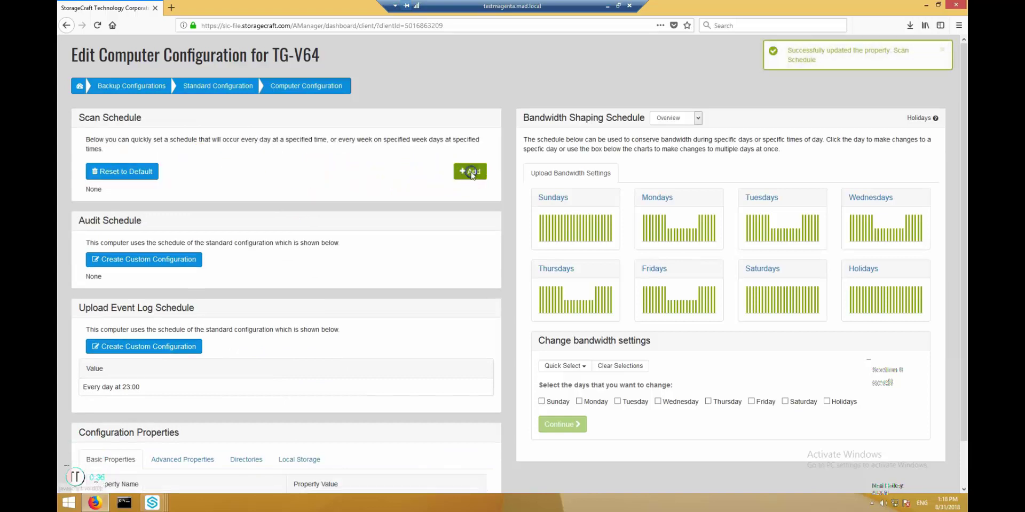
{"action": "left_click", "coordinate": [470, 173]}
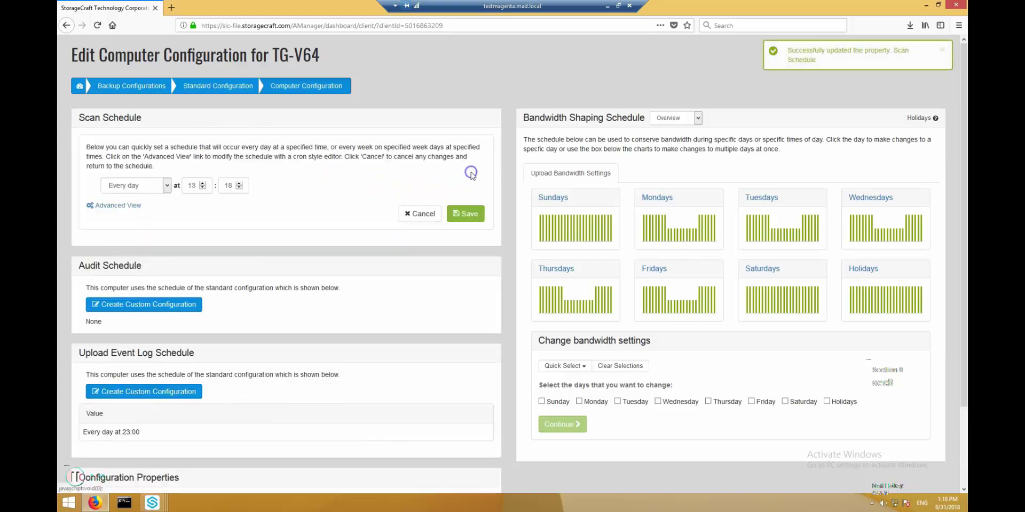
{"action": "left_click", "coordinate": [240, 184]}
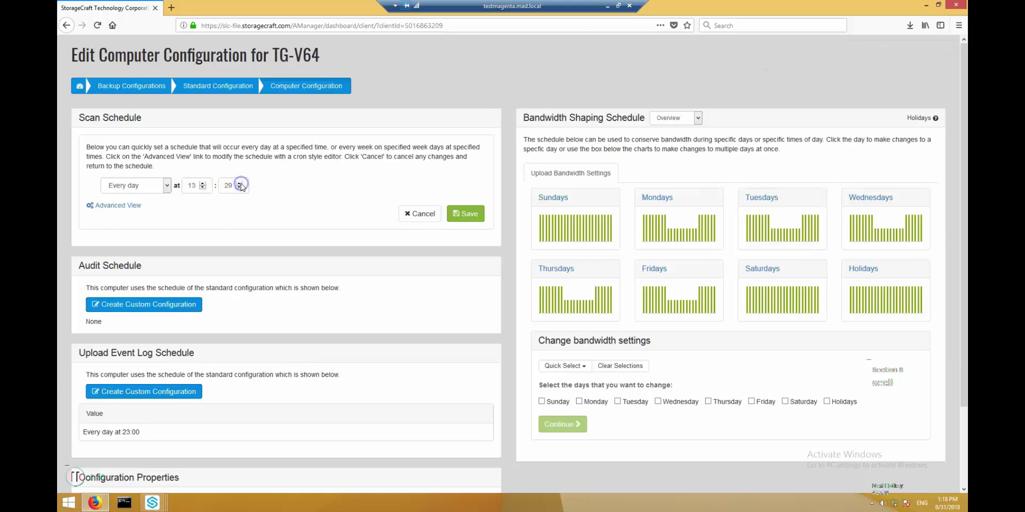
{"action": "left_click", "coordinate": [465, 214]}
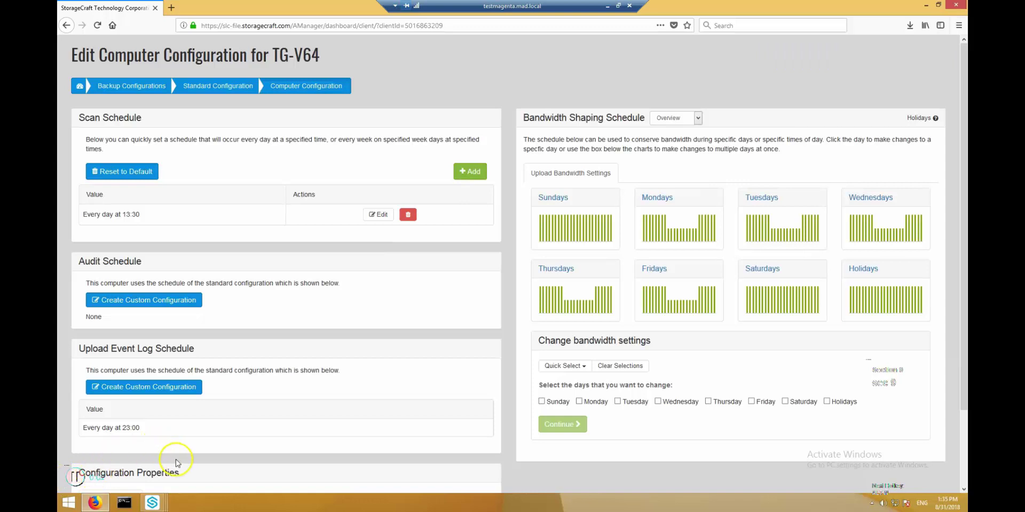
Switch to the StorageCraft client's Backups window and shrink it to watch the file transfer beside the web configuration.
{"action": "left_click", "coordinate": [153, 504]}
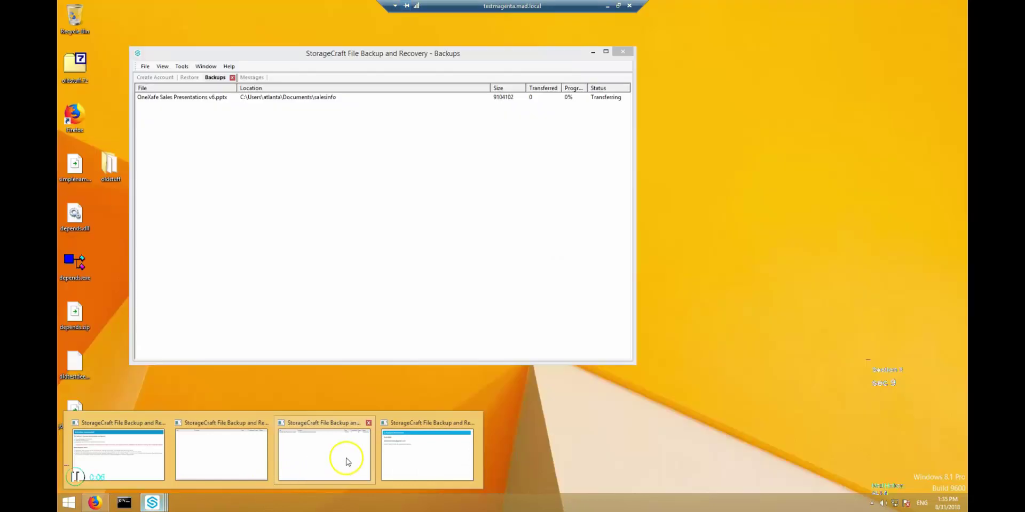
{"action": "left_click", "coordinate": [346, 460]}
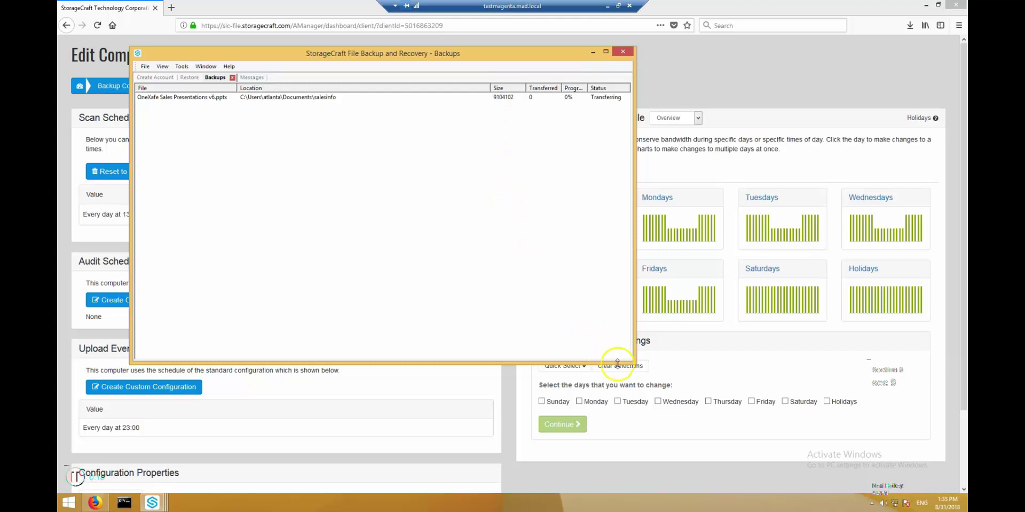
{"action": "left_click_drag", "start_coordinate": [628, 362], "coordinate": [508, 188]}
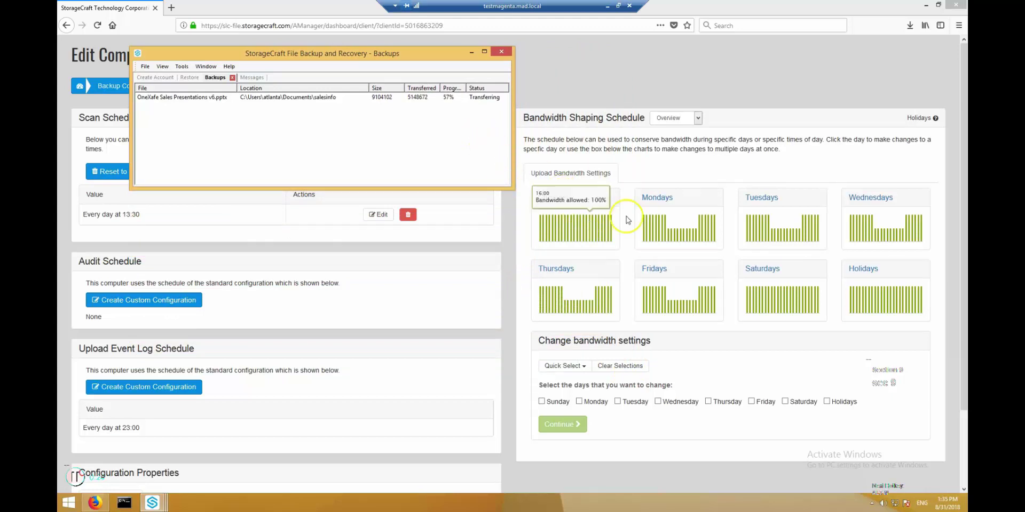
Return to the web configuration and set the upload bandwidth for the entire day on Fridays to about 70%.
{"action": "left_click", "coordinate": [758, 75]}
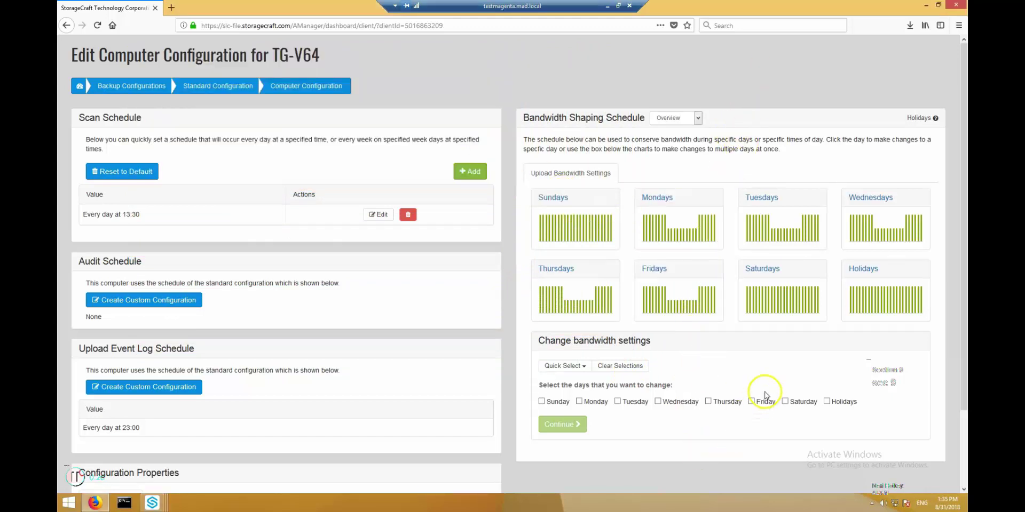
{"action": "left_click", "coordinate": [751, 401]}
{"action": "left_click", "coordinate": [562, 424]}
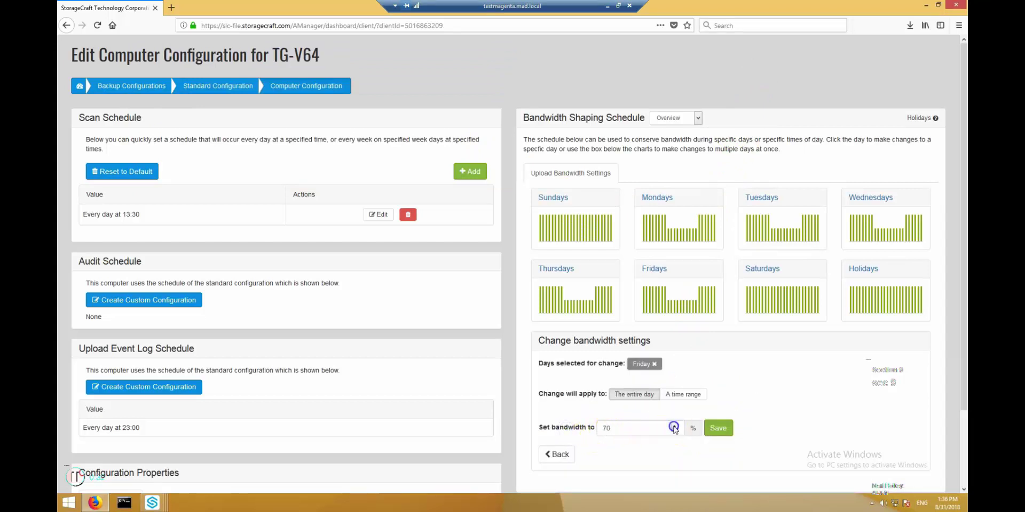
{"action": "left_click", "coordinate": [674, 425]}
{"action": "left_click", "coordinate": [718, 430]}
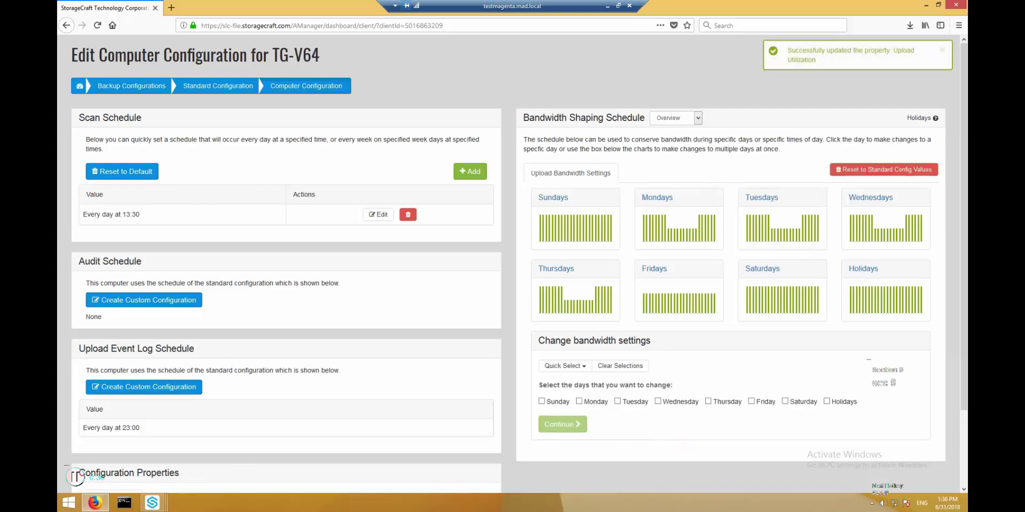
Check the last complete backup of TG-V64 in the Gillware Inc. account overview and open its computer details.
{"action": "left_click", "coordinate": [86, 91]}
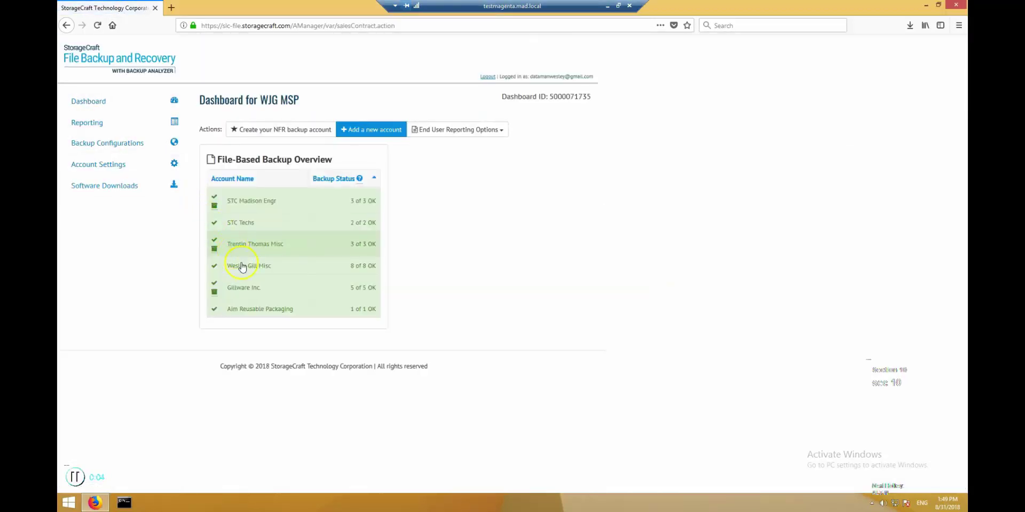
{"action": "left_click", "coordinate": [243, 287]}
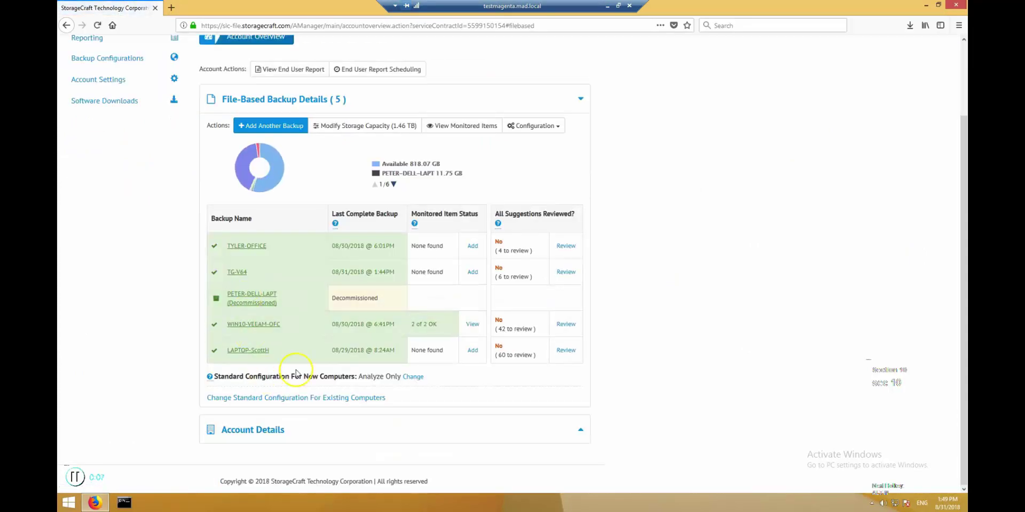
{"action": "left_click_drag", "start_coordinate": [400, 273], "coordinate": [347, 270]}
{"action": "left_click", "coordinate": [293, 273]}
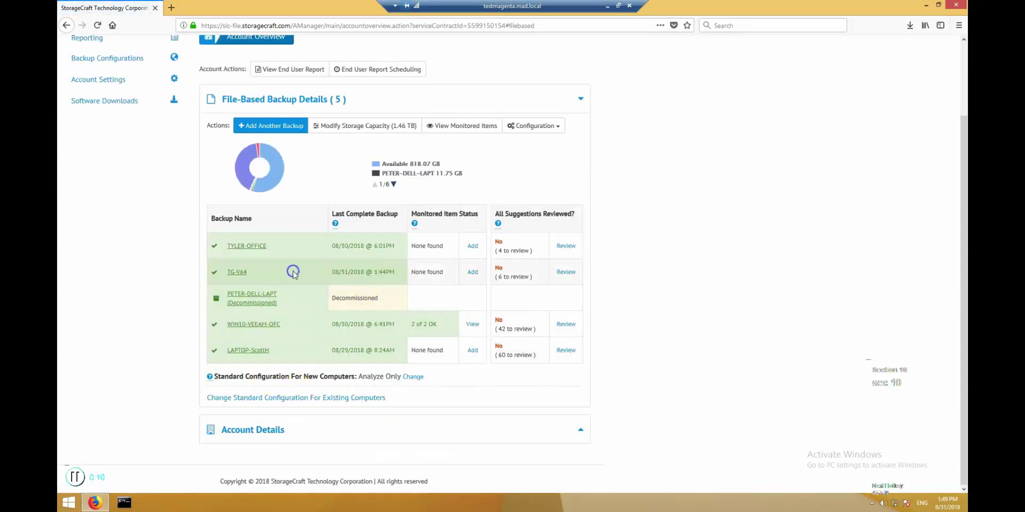
{"action": "left_click", "coordinate": [236, 274]}
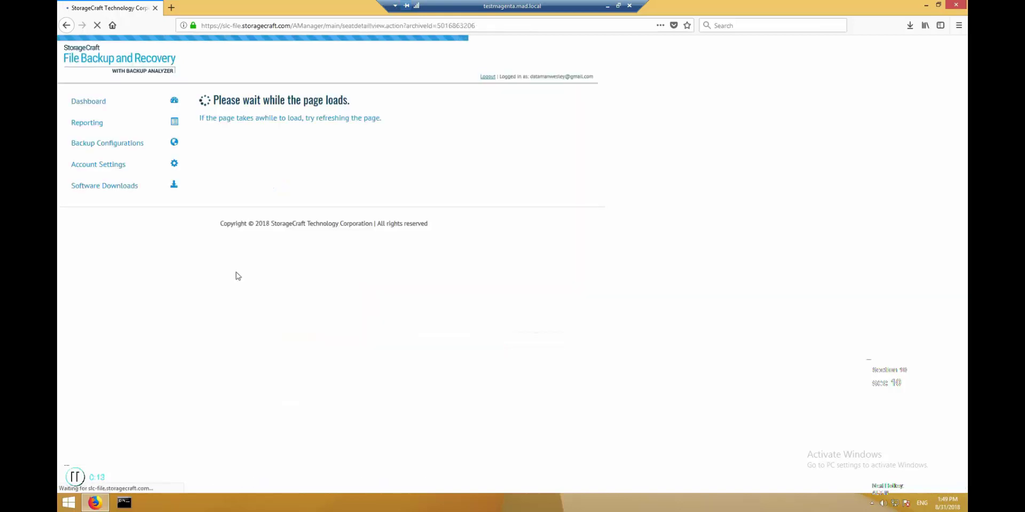
Run the Backup Analyzer for TG-V64 and check its incomplete backups.
{"action": "left_click", "coordinate": [385, 263]}
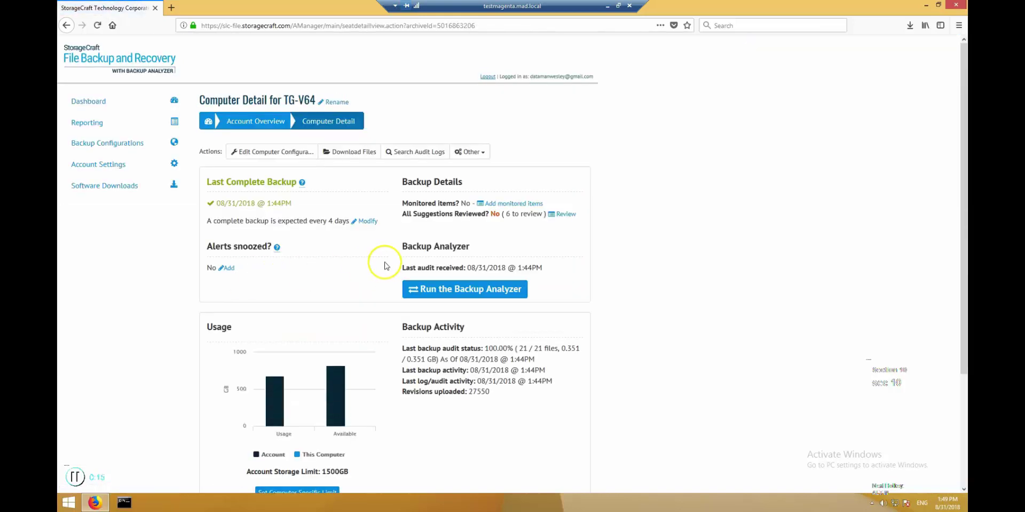
{"action": "left_click", "coordinate": [458, 289]}
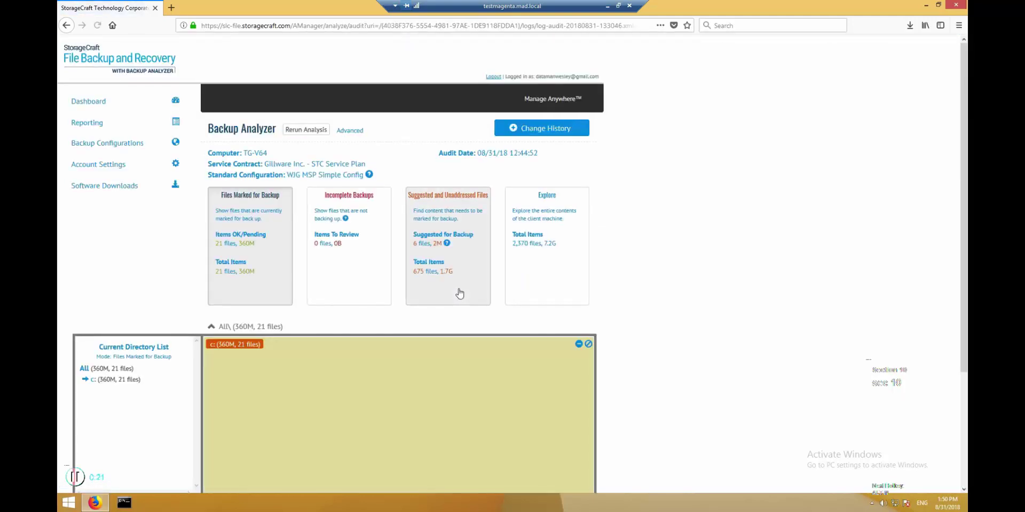
{"action": "left_click", "coordinate": [344, 271]}
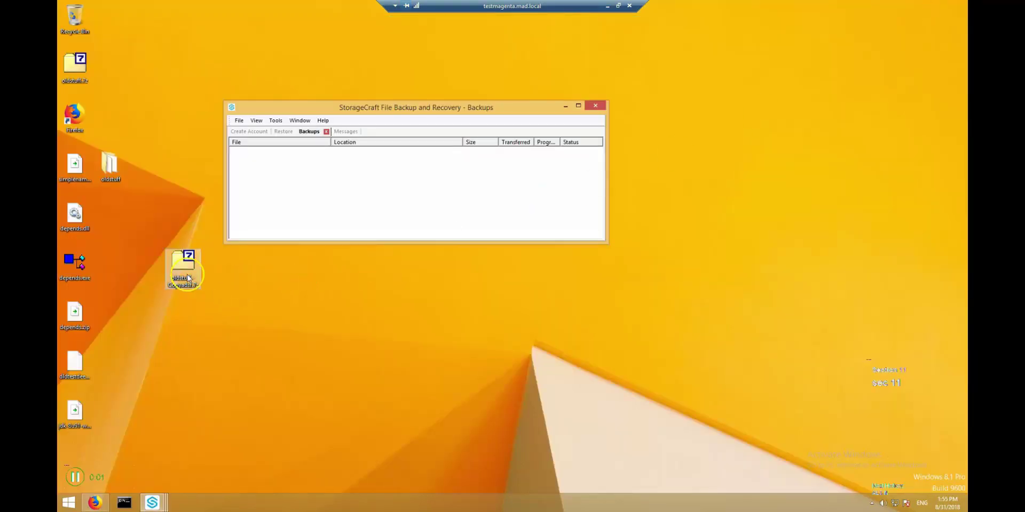
Back up the copied oldstuff archive on the desktop remotely right away and reposition the StorageCraft client window.
{"action": "right_click", "coordinate": [183, 269]}
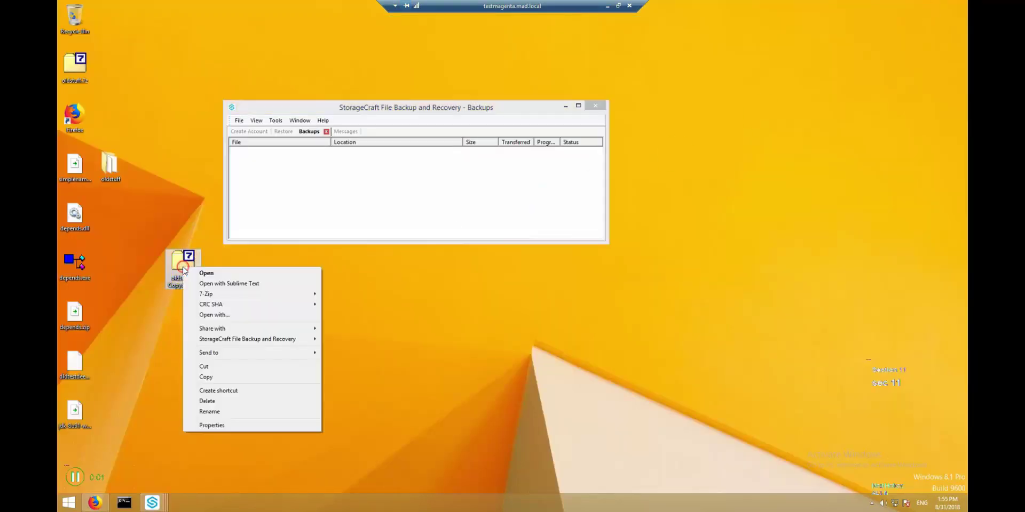
{"action": "left_click", "coordinate": [221, 340]}
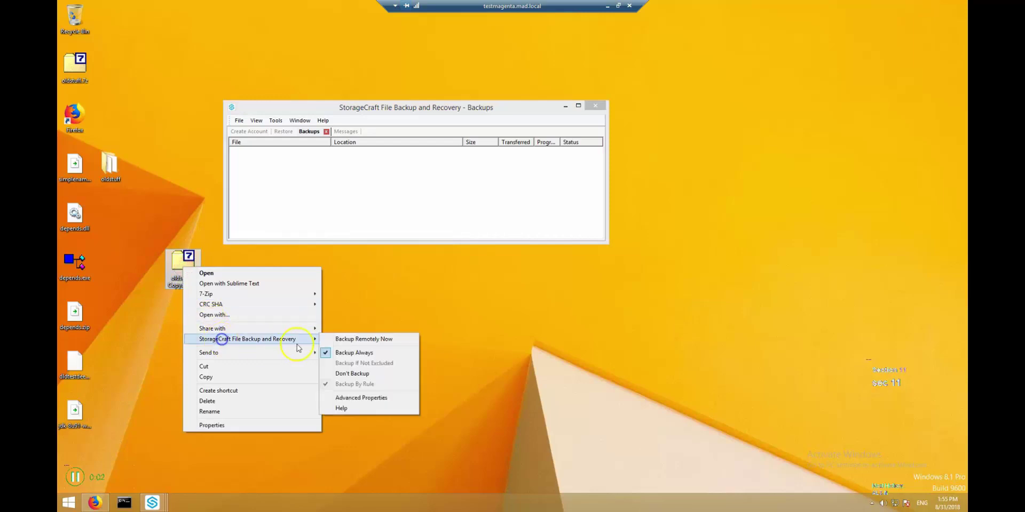
{"action": "left_click", "coordinate": [357, 340]}
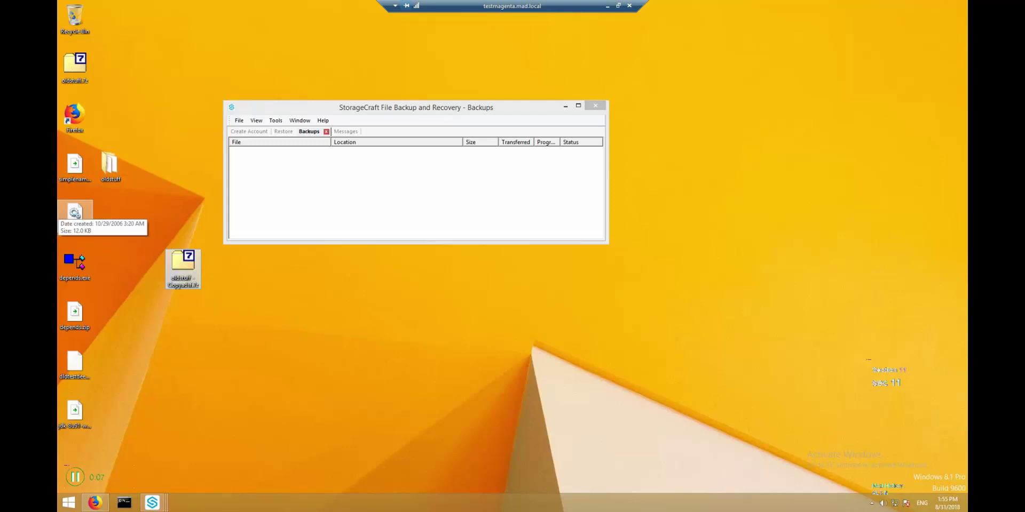
{"action": "left_click", "coordinate": [432, 348]}
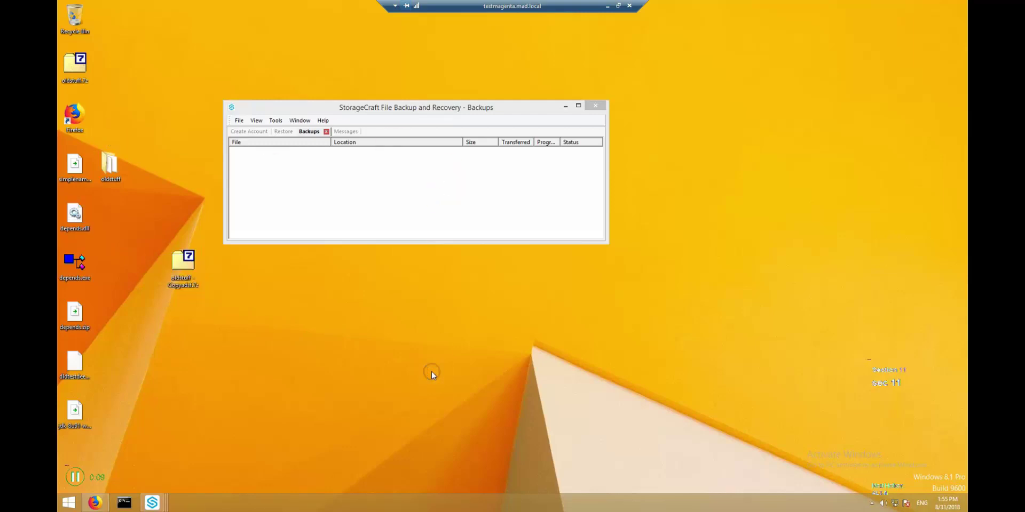
{"action": "left_click_drag", "start_coordinate": [422, 107], "coordinate": [420, 124]}
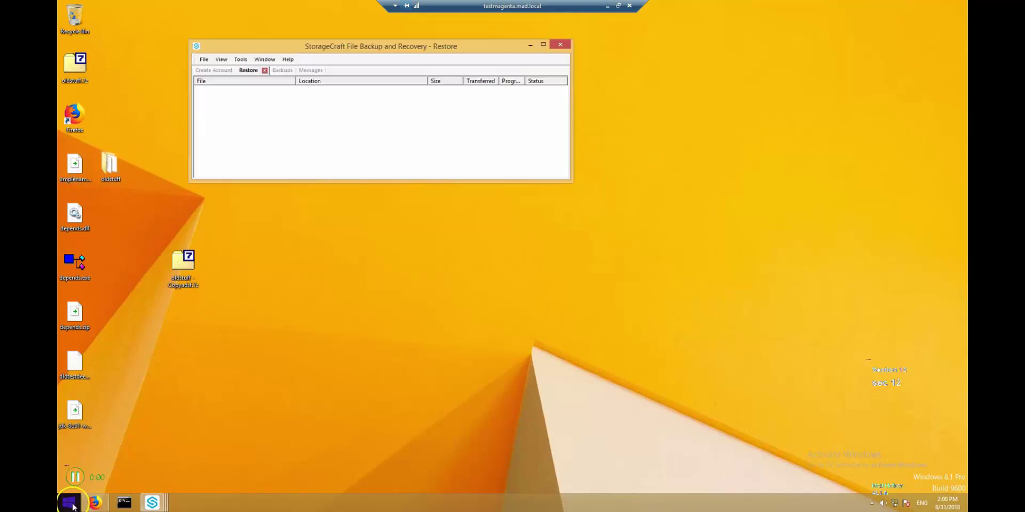
Browse the StorageCraft File Backup and Recovery drive in This PC to TG-V64\Cdrive\Users\atlanta\Documents.
{"action": "left_click", "coordinate": [74, 505]}
{"action": "left_click", "coordinate": [203, 128]}
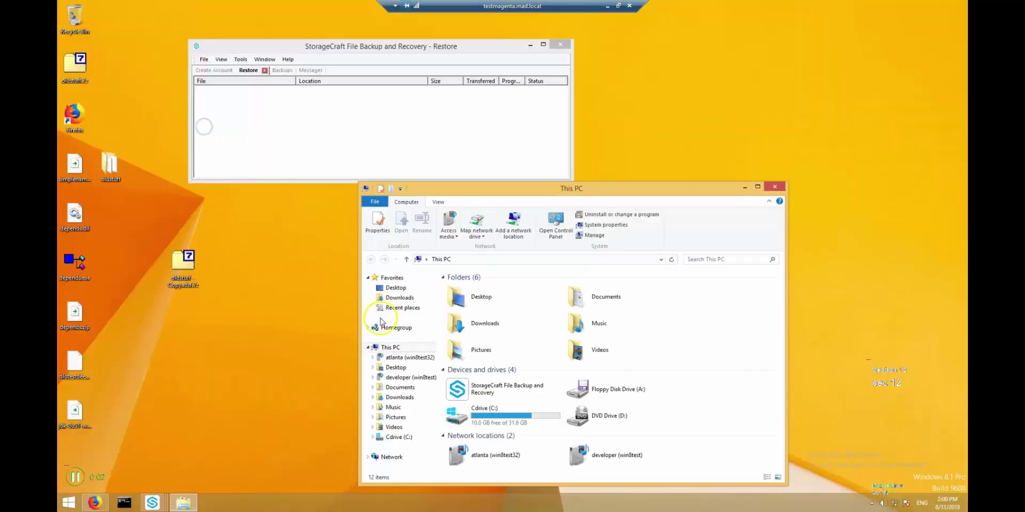
{"action": "left_click", "coordinate": [477, 387]}
{"action": "double_click", "coordinate": [476, 387]}
{"action": "double_click", "coordinate": [479, 252]}
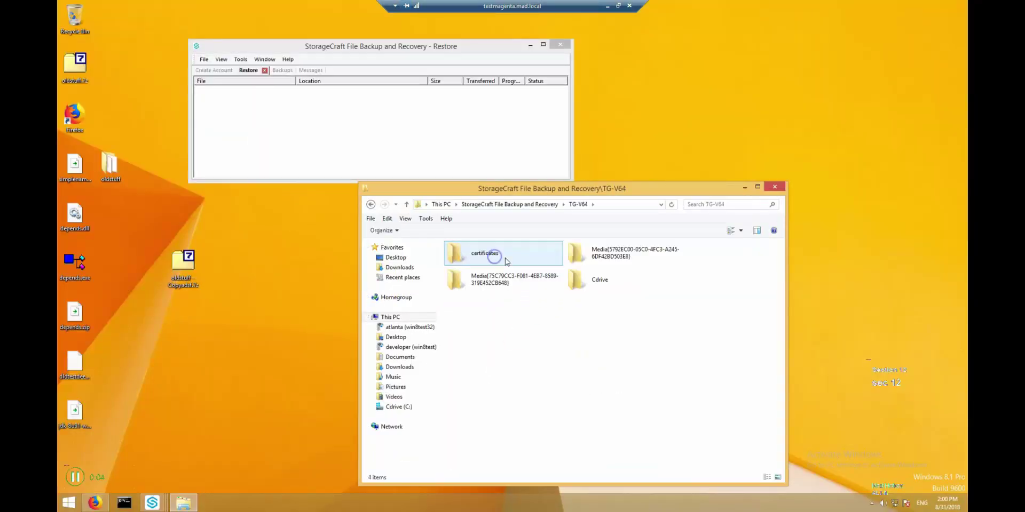
{"action": "left_click", "coordinate": [593, 283]}
{"action": "double_click", "coordinate": [592, 283]}
{"action": "double_click", "coordinate": [524, 252]}
{"action": "double_click", "coordinate": [525, 252]}
{"action": "double_click", "coordinate": [605, 256]}
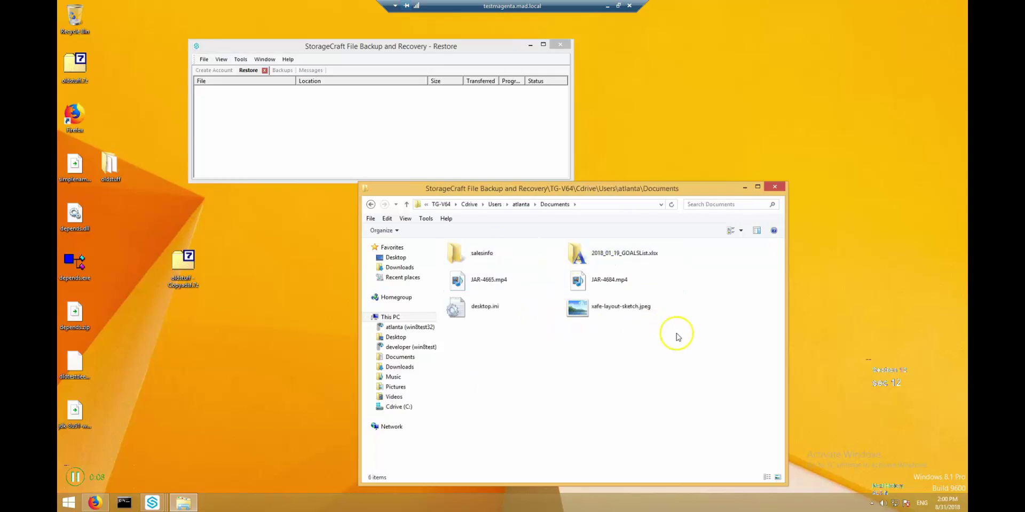
Restore the backed-up xafe-layout-sketch.jpeg to the Desktop and move the restored file to an empty area of the desktop.
{"action": "right_click", "coordinate": [615, 305]}
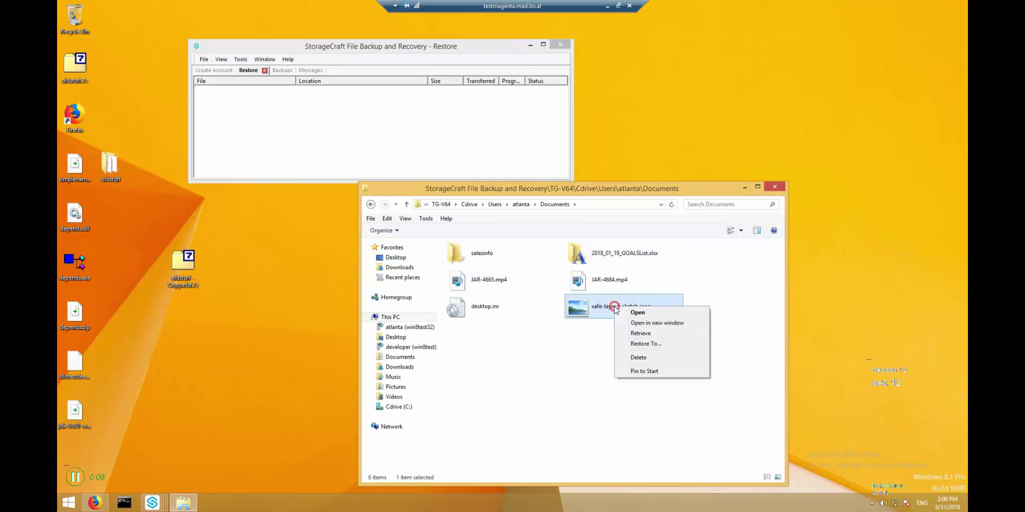
{"action": "left_click", "coordinate": [641, 342]}
{"action": "left_click", "coordinate": [469, 216]}
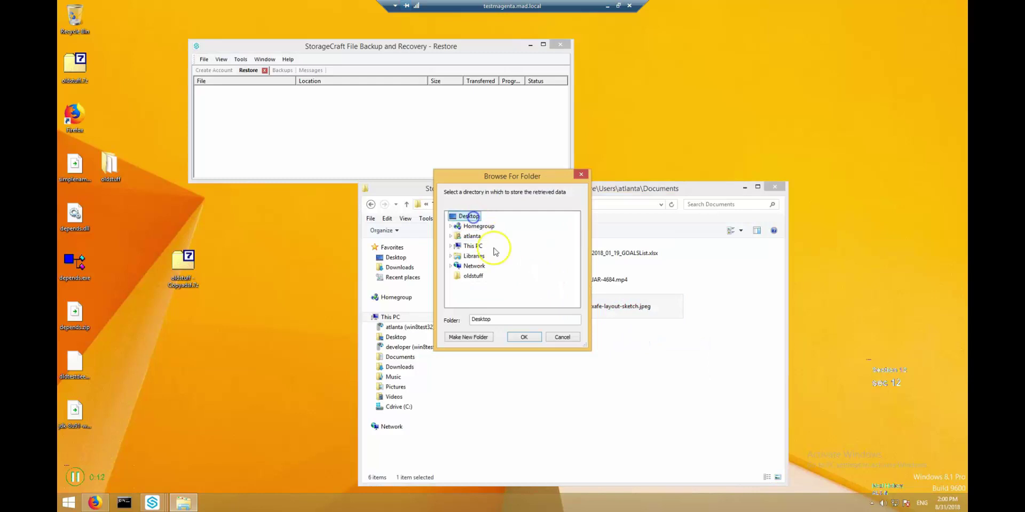
{"action": "left_click", "coordinate": [525, 336]}
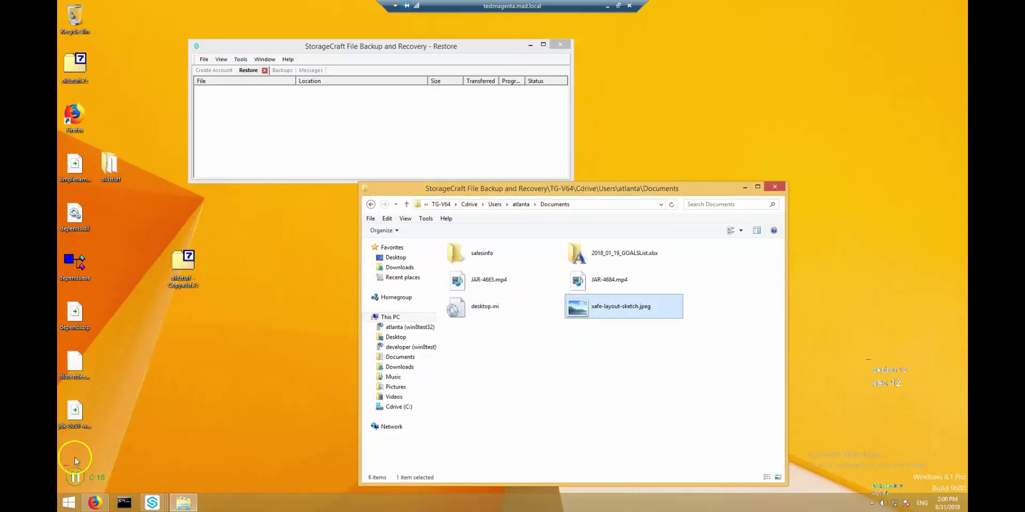
{"action": "mouse_move", "coordinate": [75, 457]}
{"action": "left_mouse_down"}
{"action": "mouse_move", "coordinate": [241, 354]}
{"action": "mouse_move", "coordinate": [255, 317]}
{"action": "left_mouse_up"}
Show the certificate commands in the StorageCraft File Backup and Recovery client.
{"action": "left_click", "coordinate": [240, 60]}
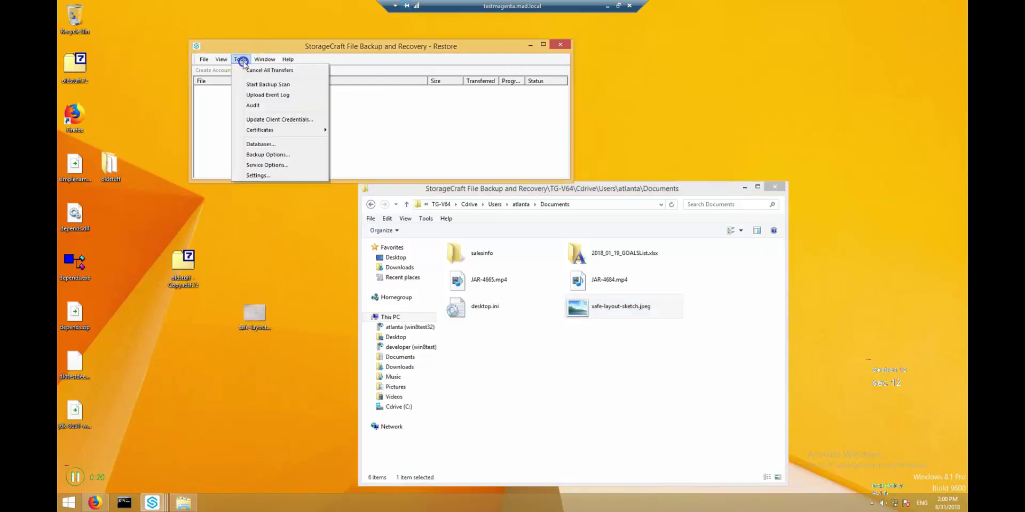
{"action": "left_click", "coordinate": [267, 130]}
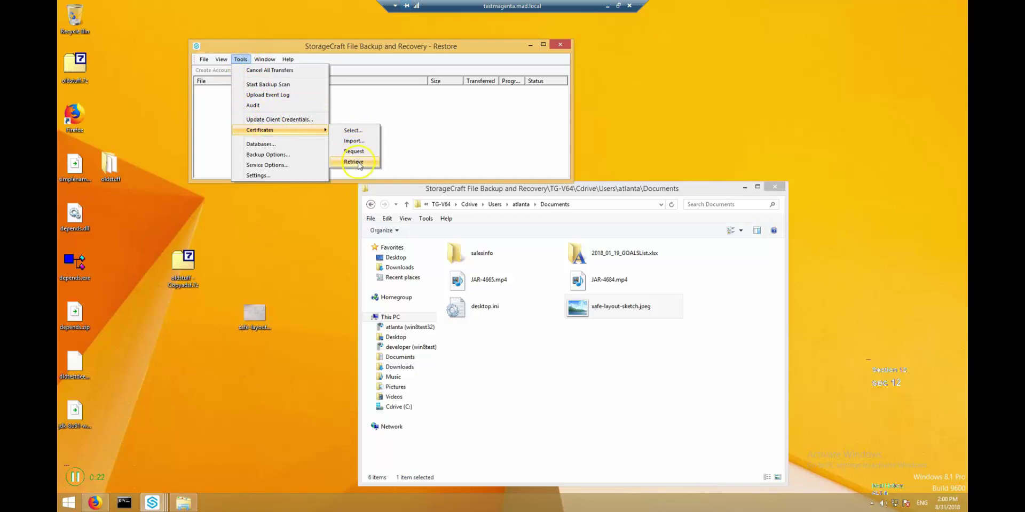